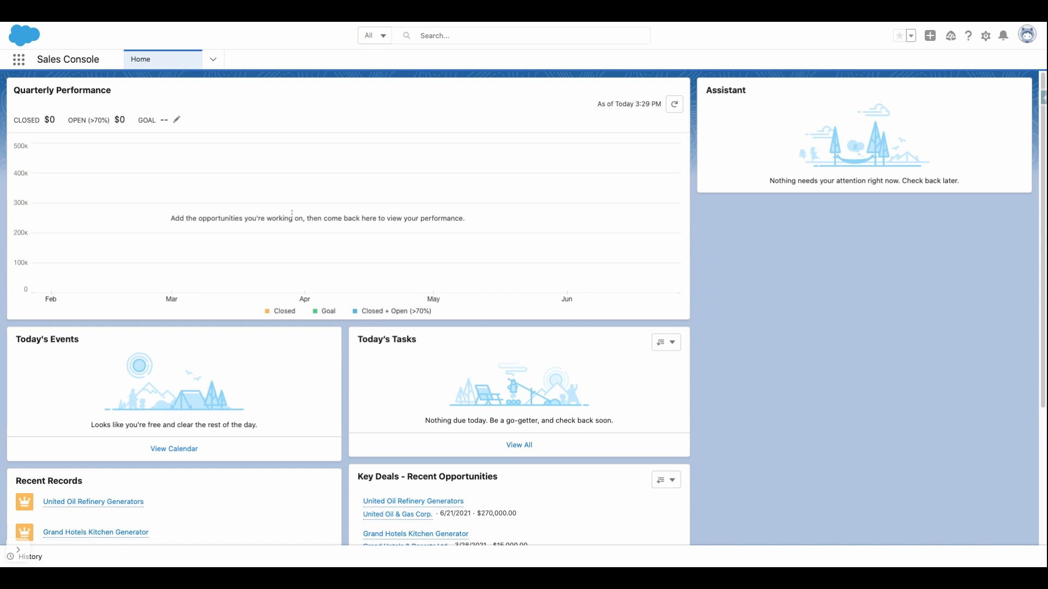
Step: Open the Opportunities list and display the Recently Viewed records as a Kanban board
click(213, 61)
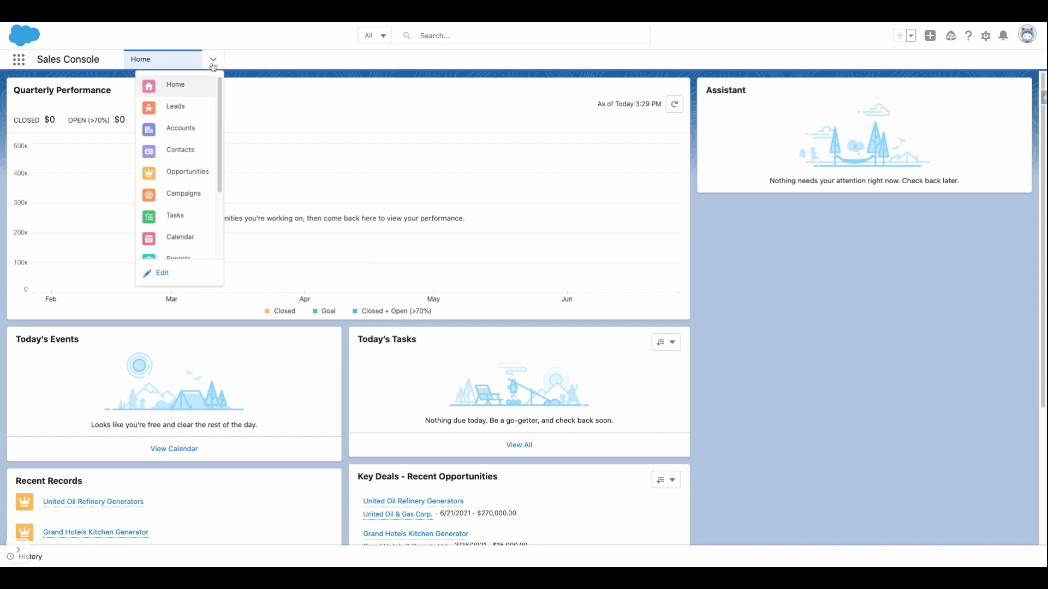
click(190, 173)
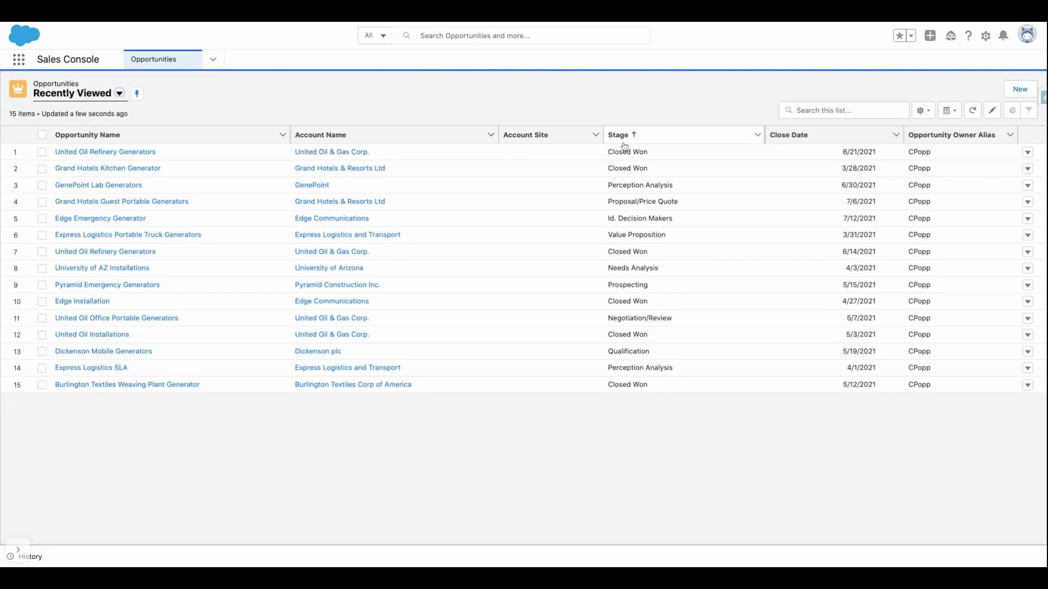
click(956, 116)
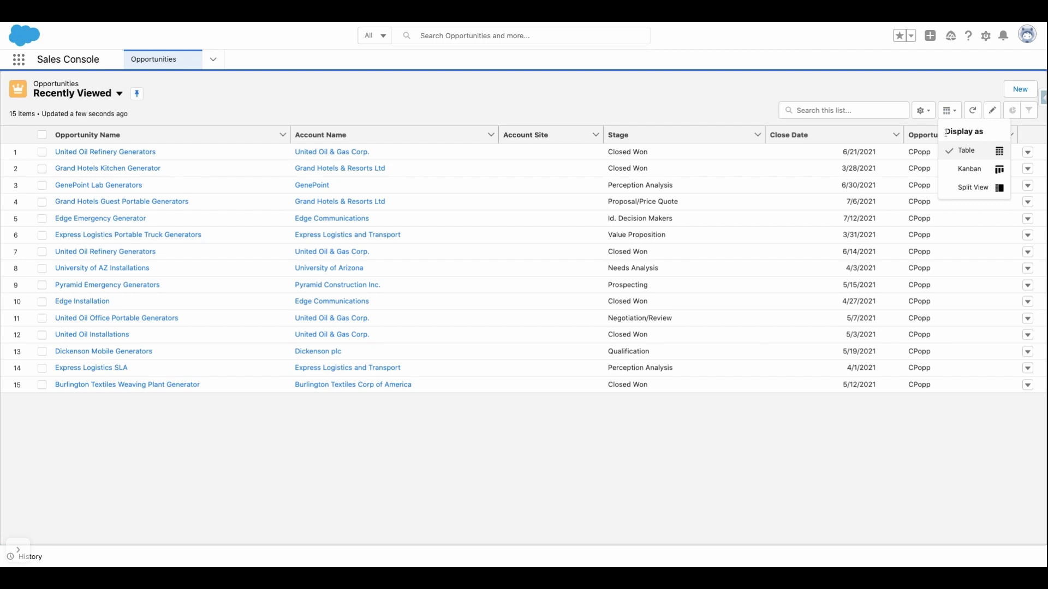
click(972, 169)
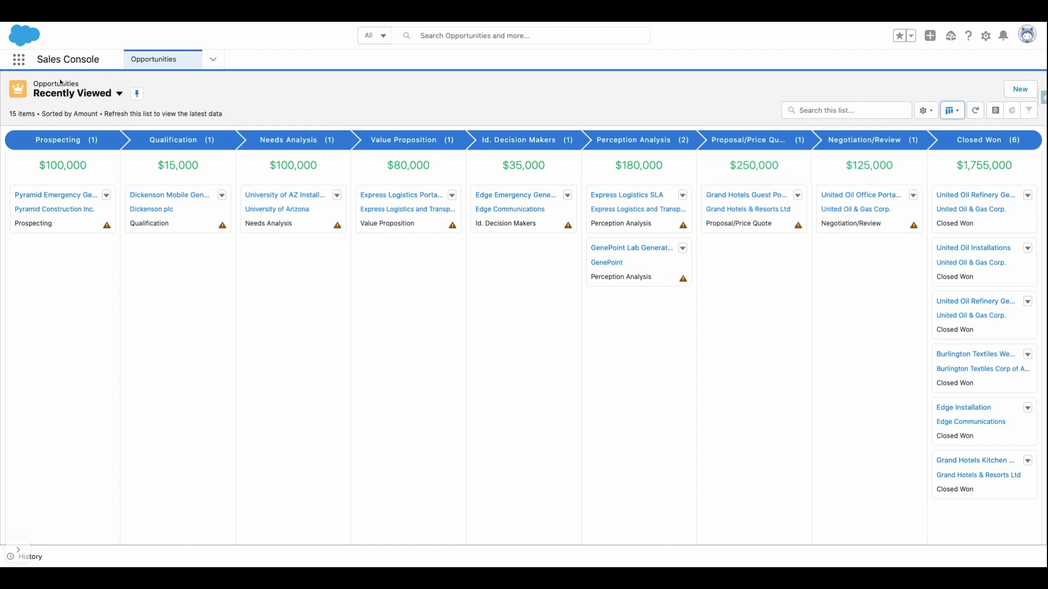
Step: Switch to the All Opportunities list view and display it as a Kanban board
click(119, 93)
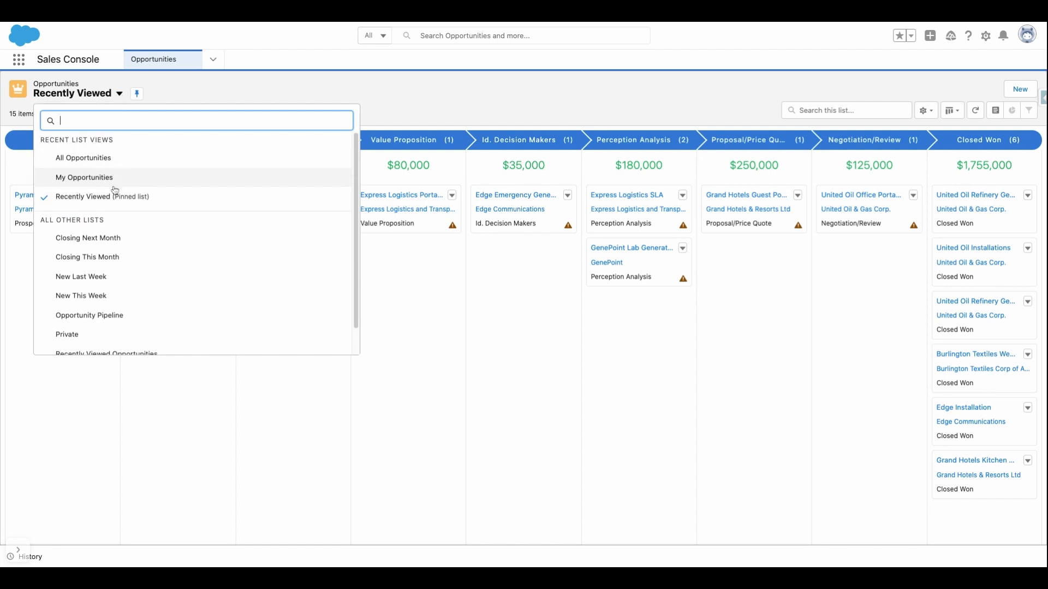
click(116, 158)
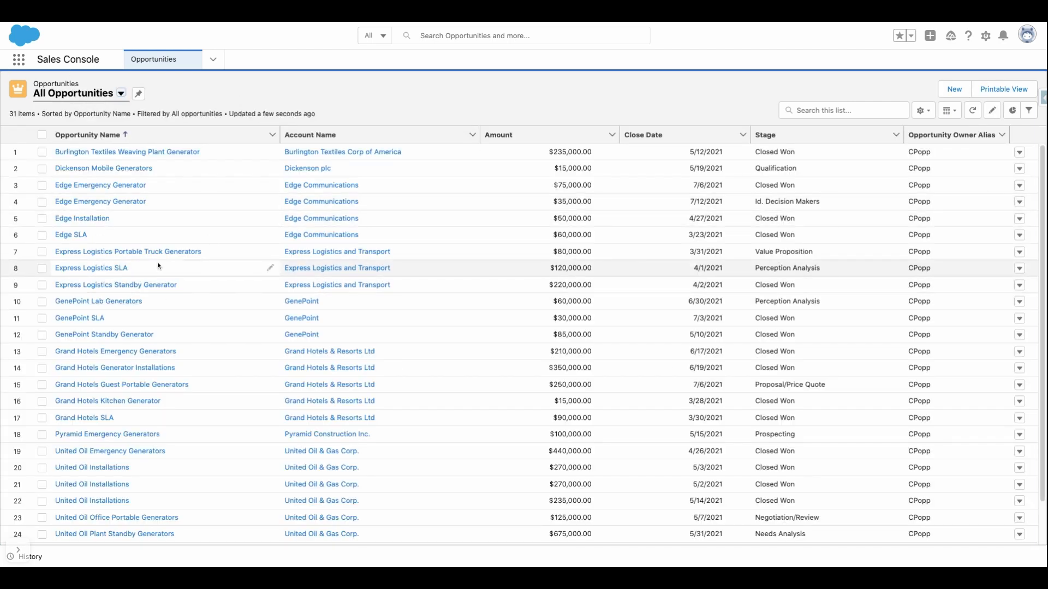
click(950, 110)
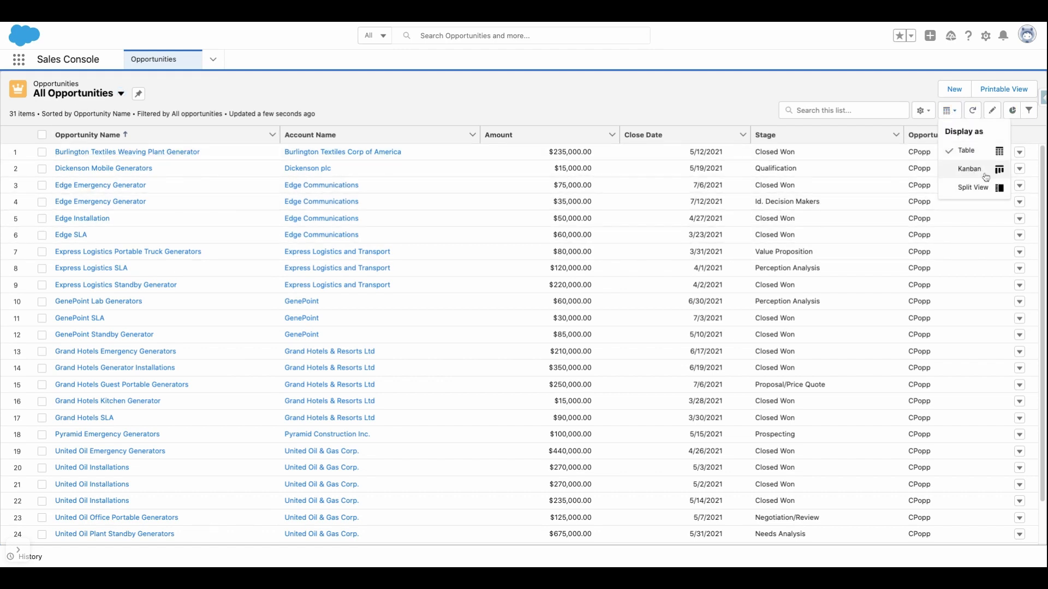
click(974, 169)
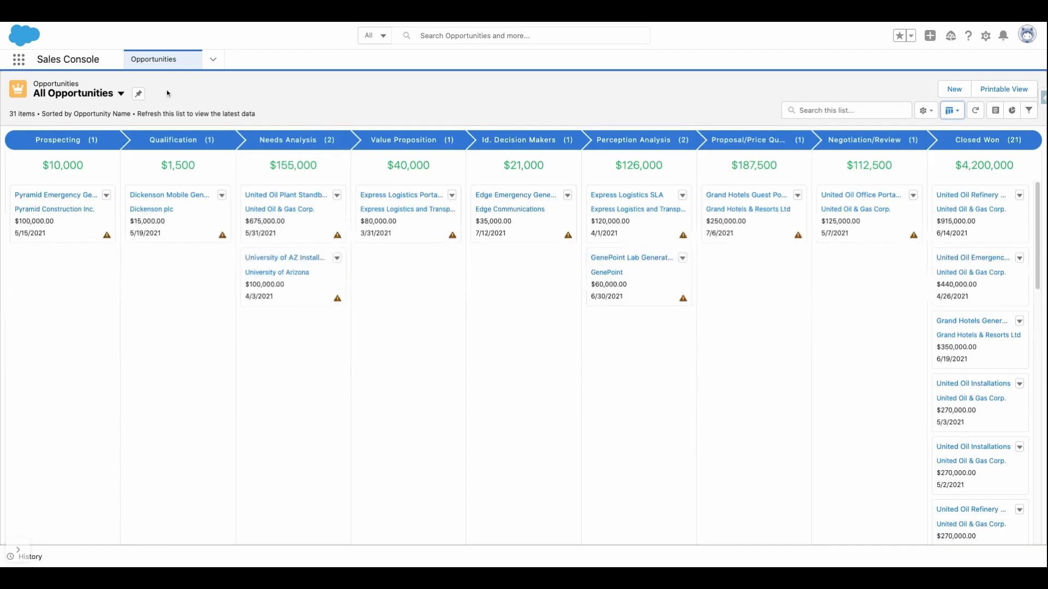
Step: Change the Recently Viewed list back to the table display and return to the All Opportunities board
click(116, 96)
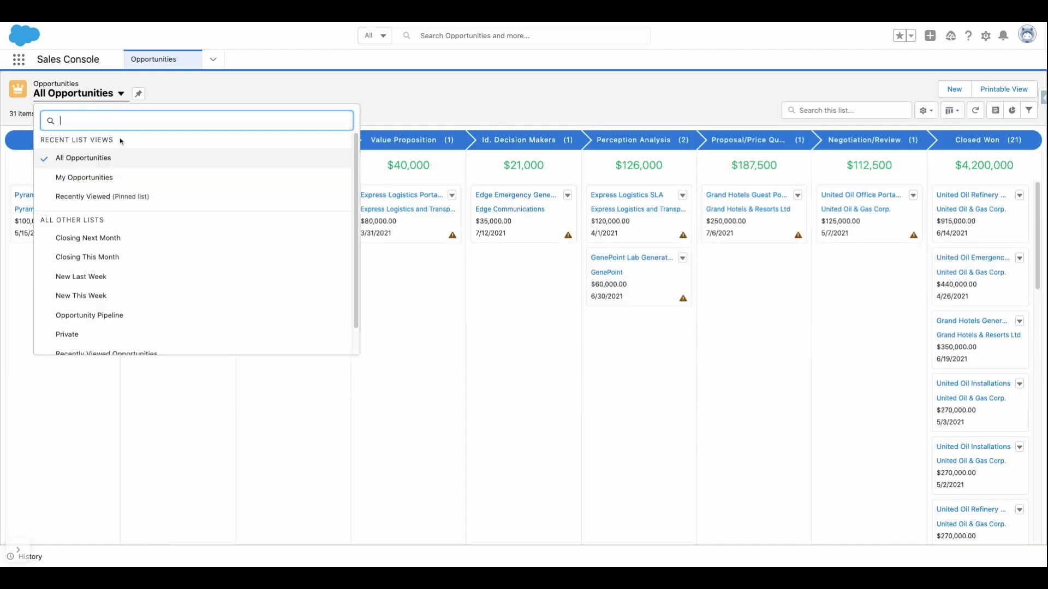
click(112, 197)
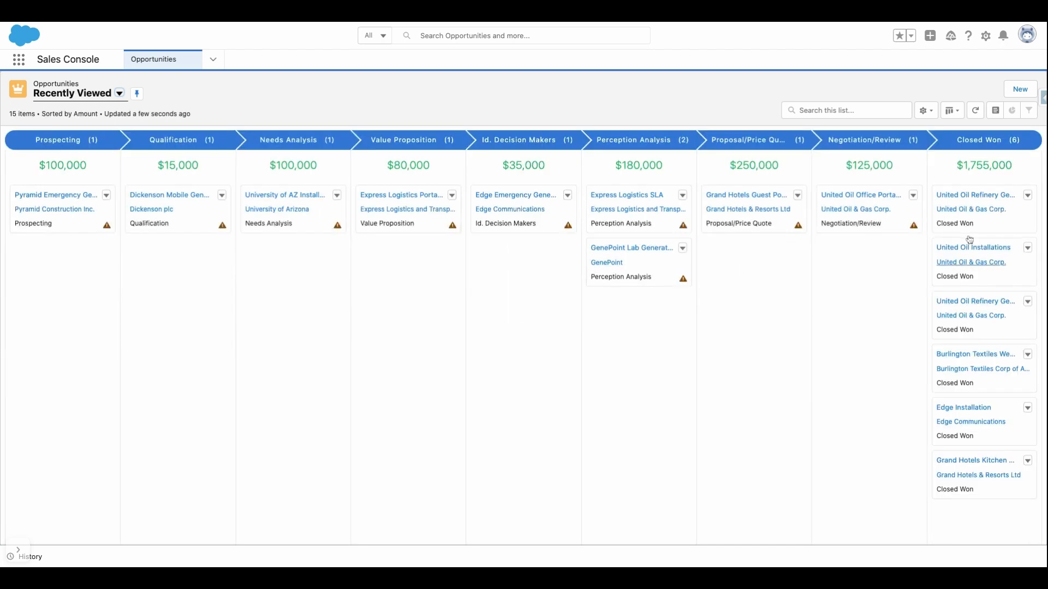
click(952, 110)
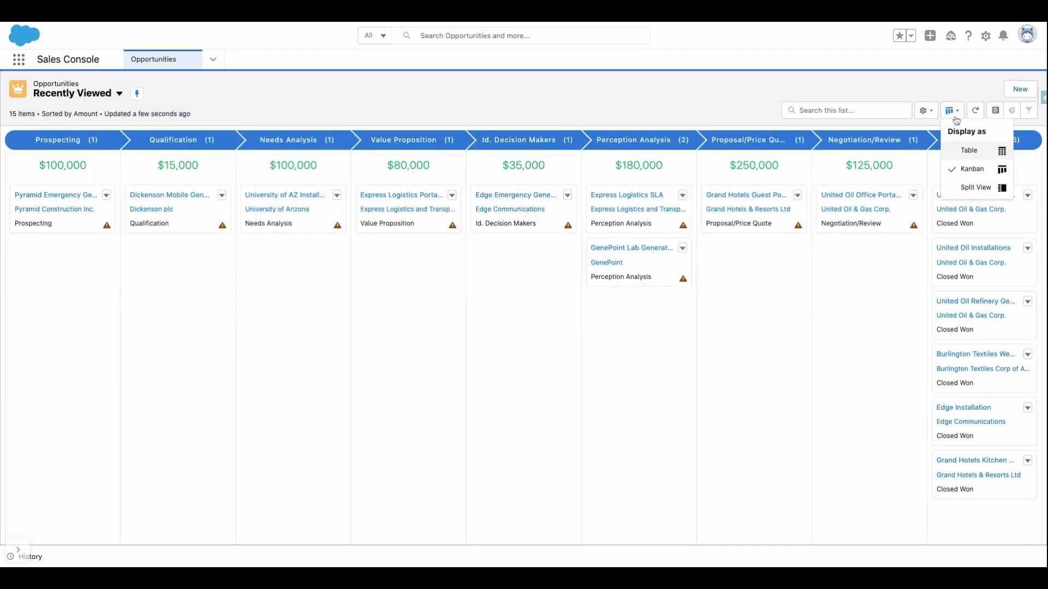
click(976, 152)
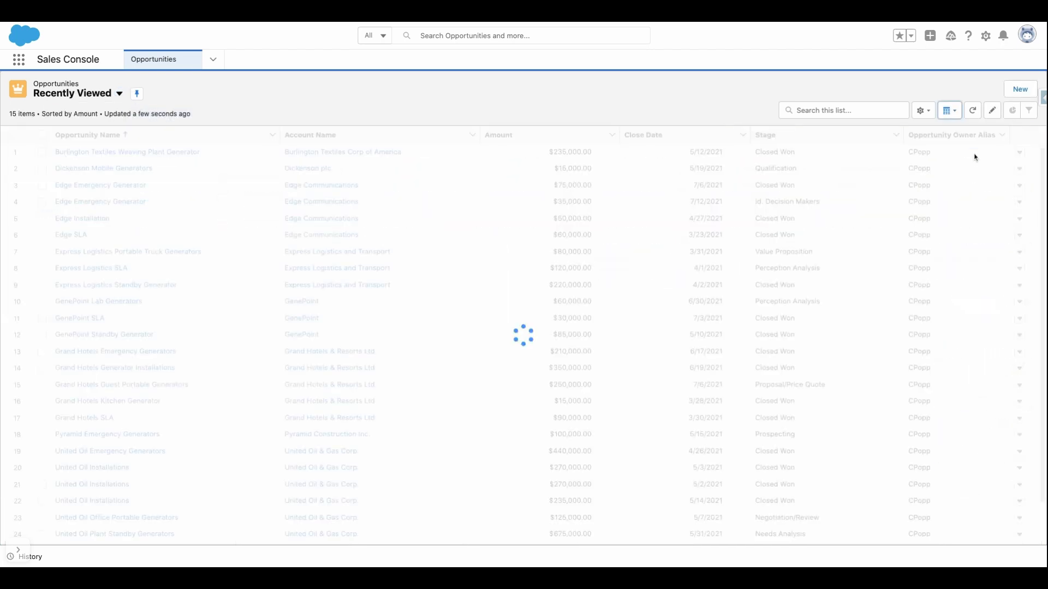
click(110, 96)
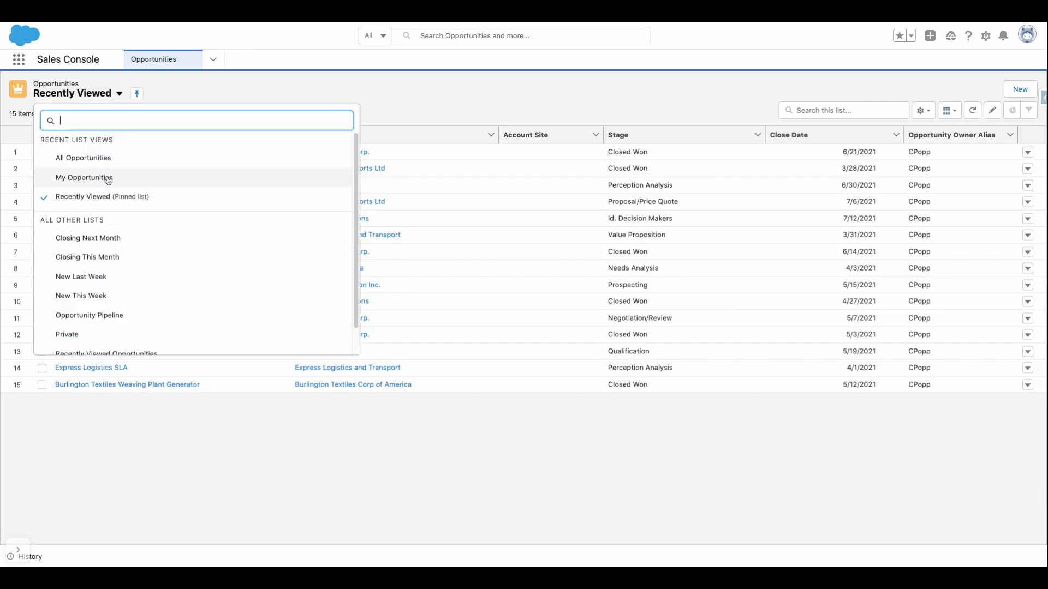
click(136, 166)
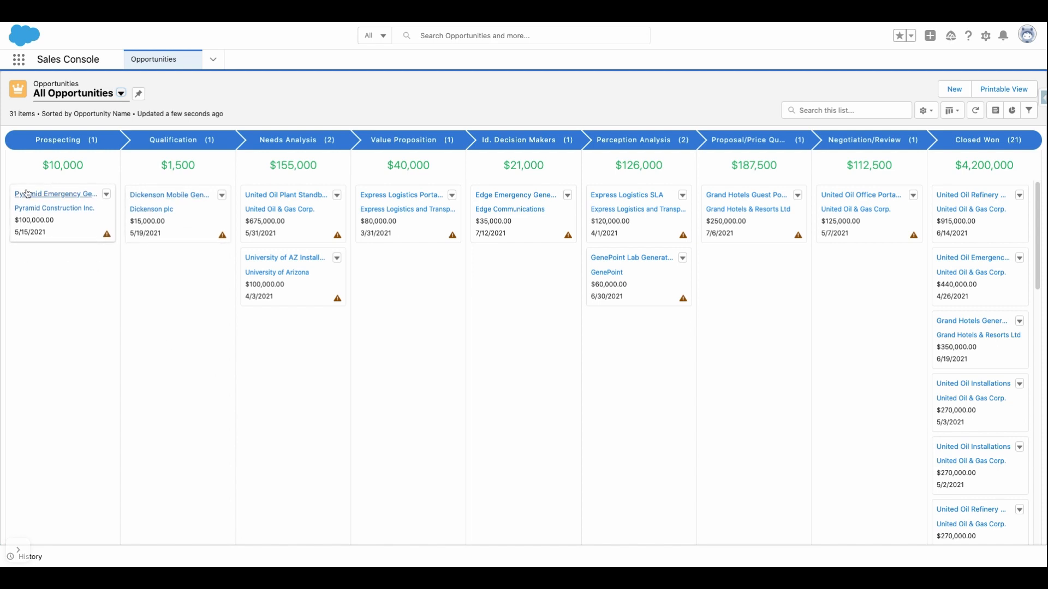
Step: Review the available record actions and the activity alert on the Pyramid Emergency Generators card in the Prospecting column
click(106, 196)
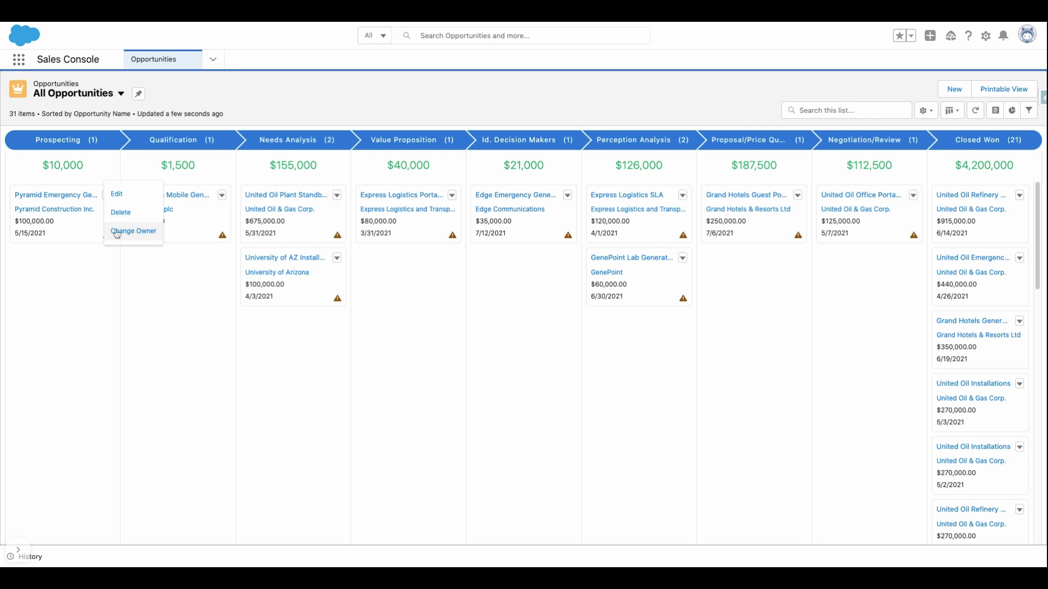
click(95, 239)
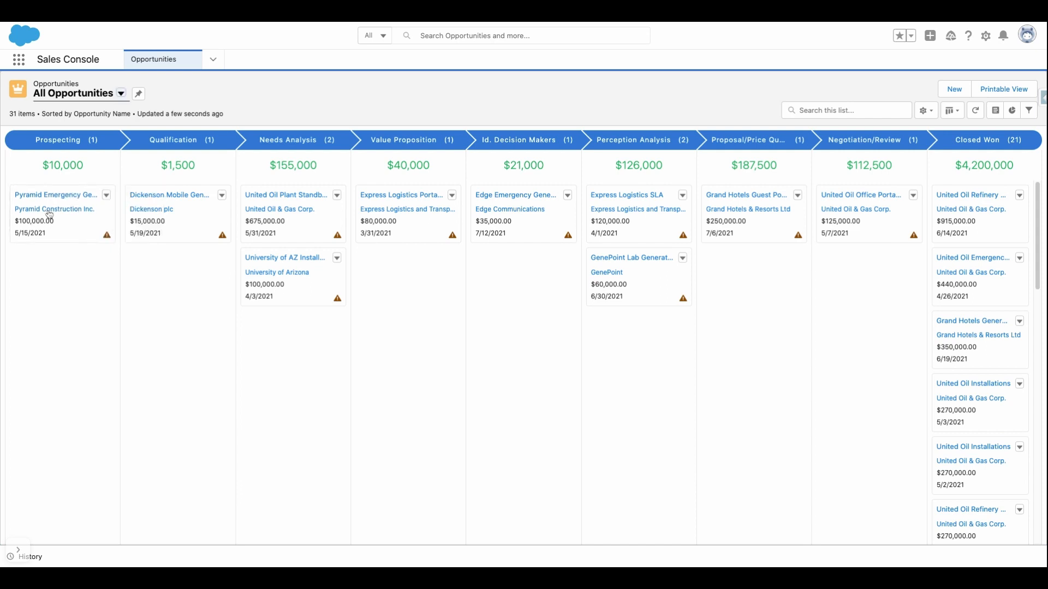
mouse_move(51, 202)
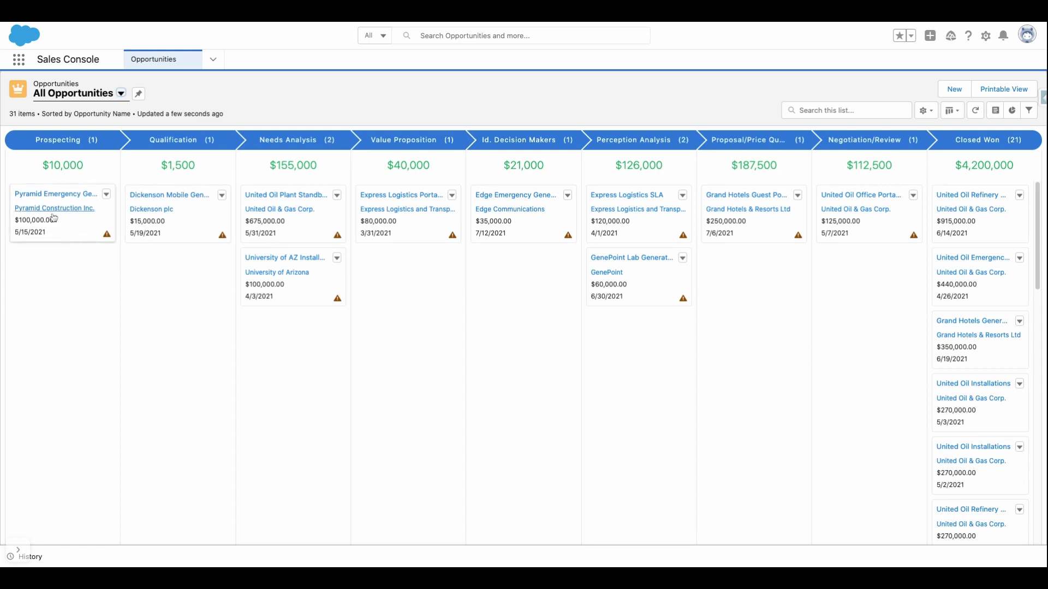
mouse_move(74, 223)
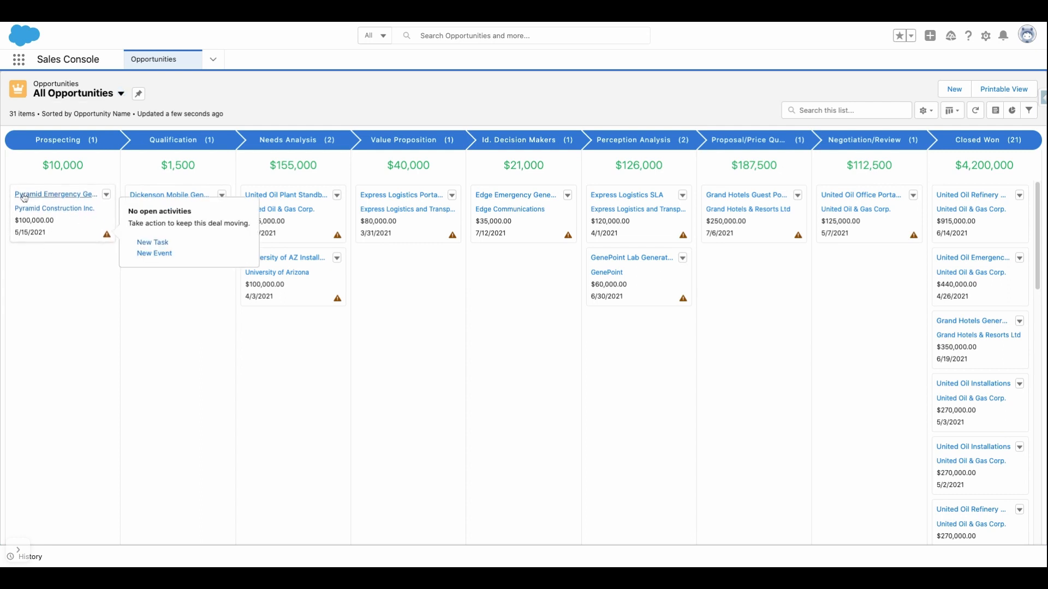
Step: View the details of the Pyramid Emergency Generators card and close them again
click(65, 235)
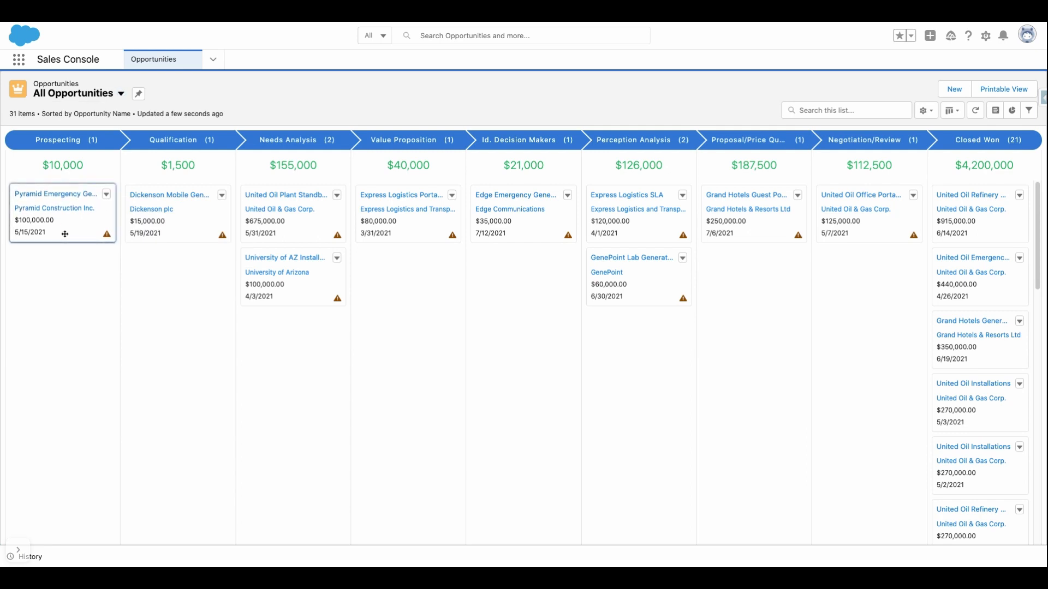
click(996, 112)
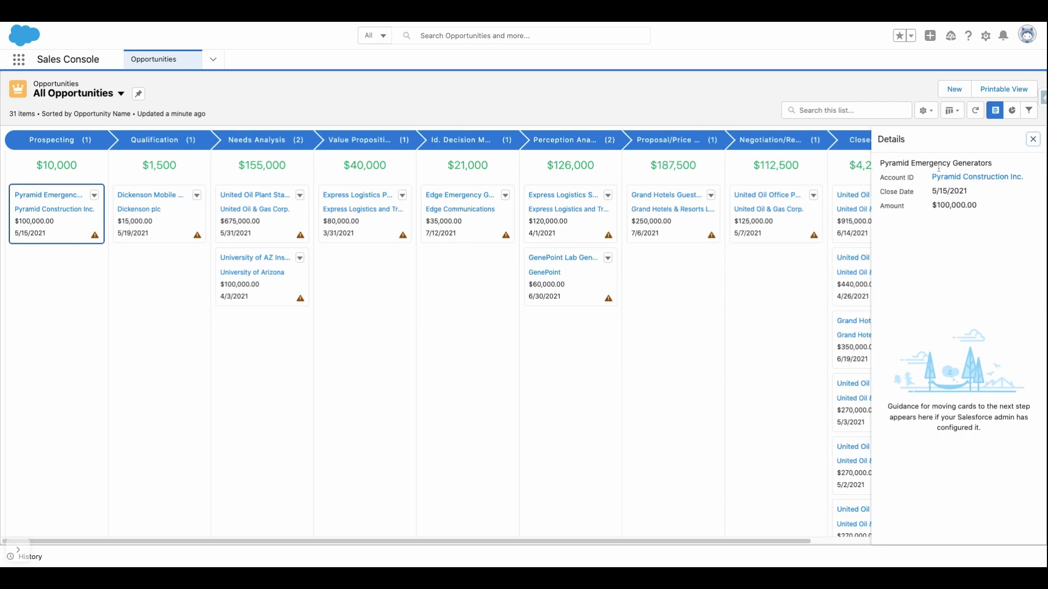
drag(880, 165, 977, 207)
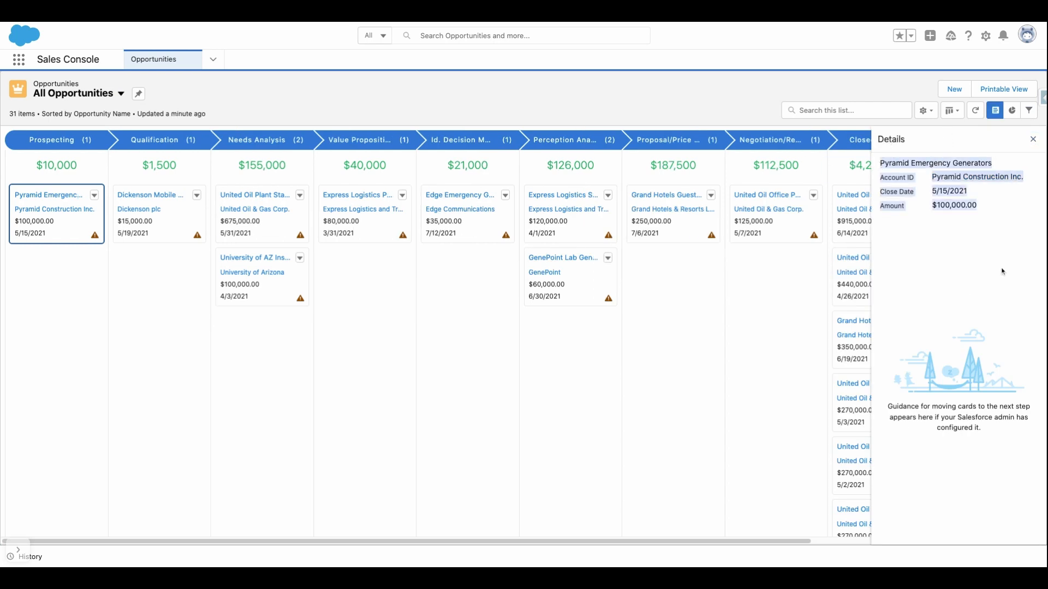
click(1033, 142)
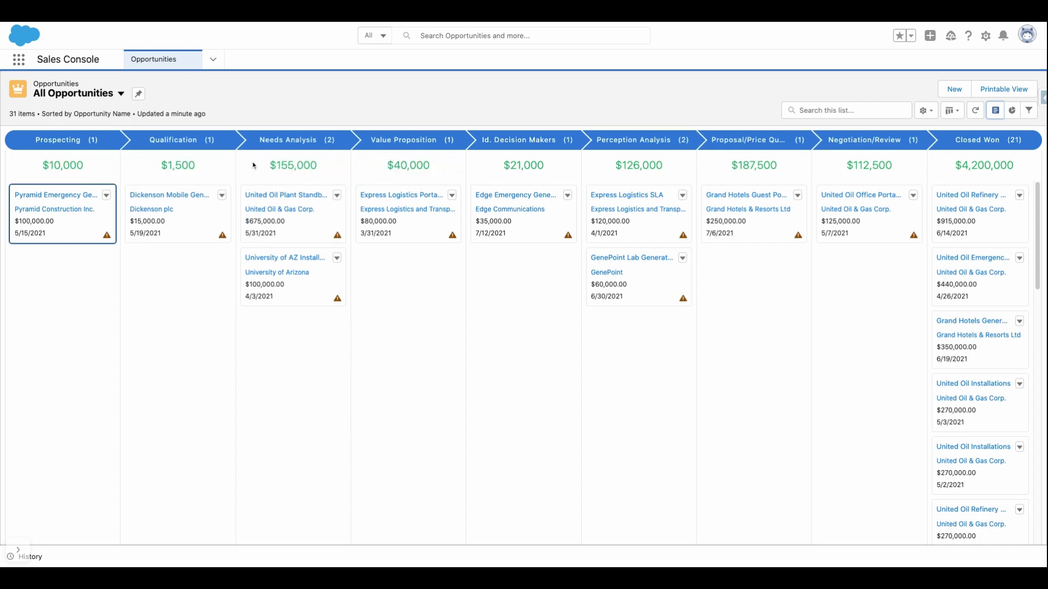
Step: Group the Kanban board by Opportunity Owner in the Kanban settings and save
click(927, 111)
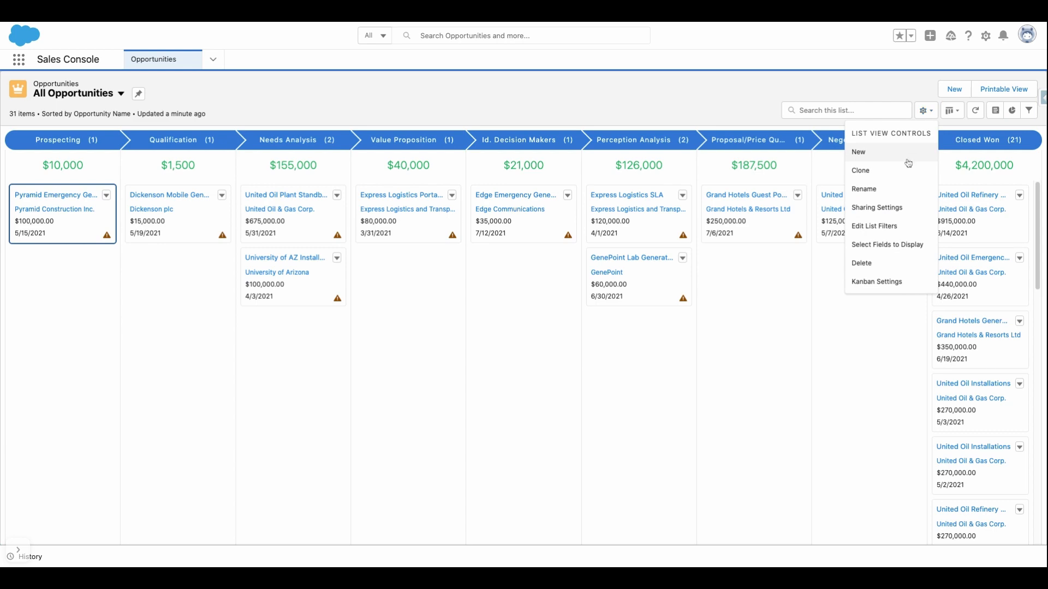
click(878, 282)
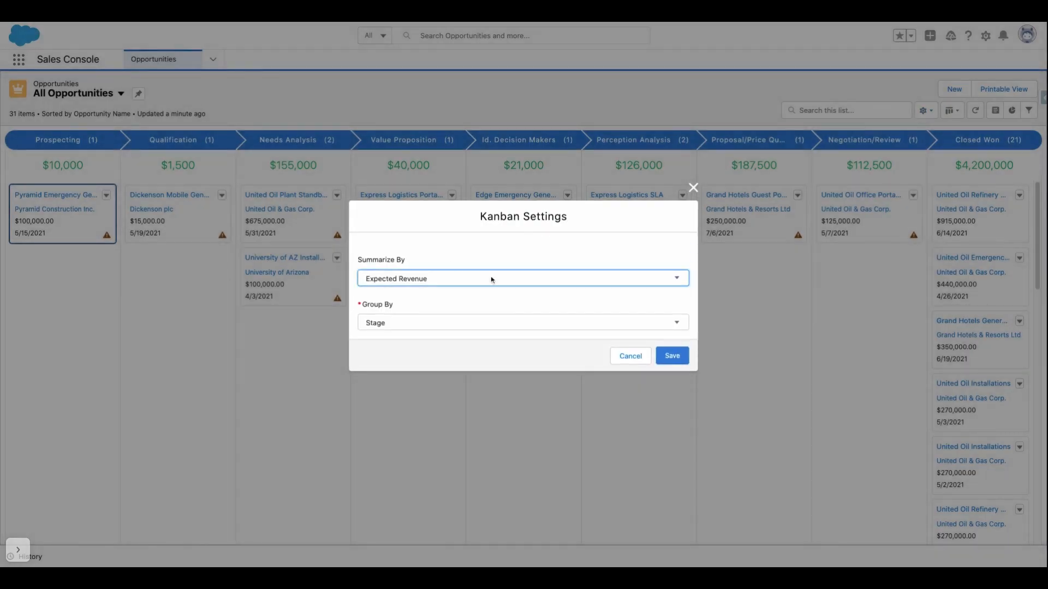
click(455, 327)
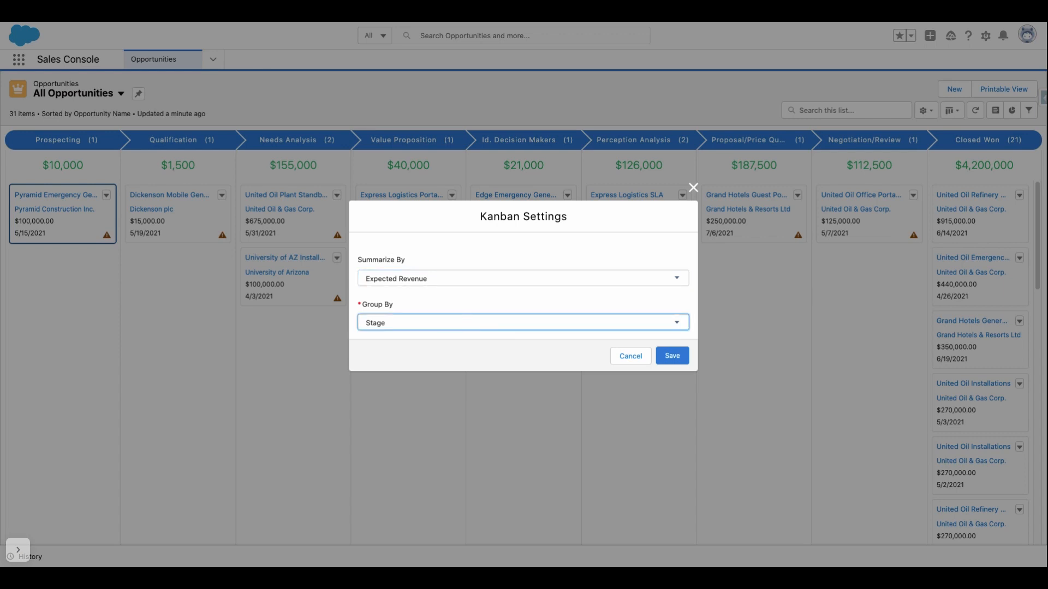
click(459, 312)
click(670, 360)
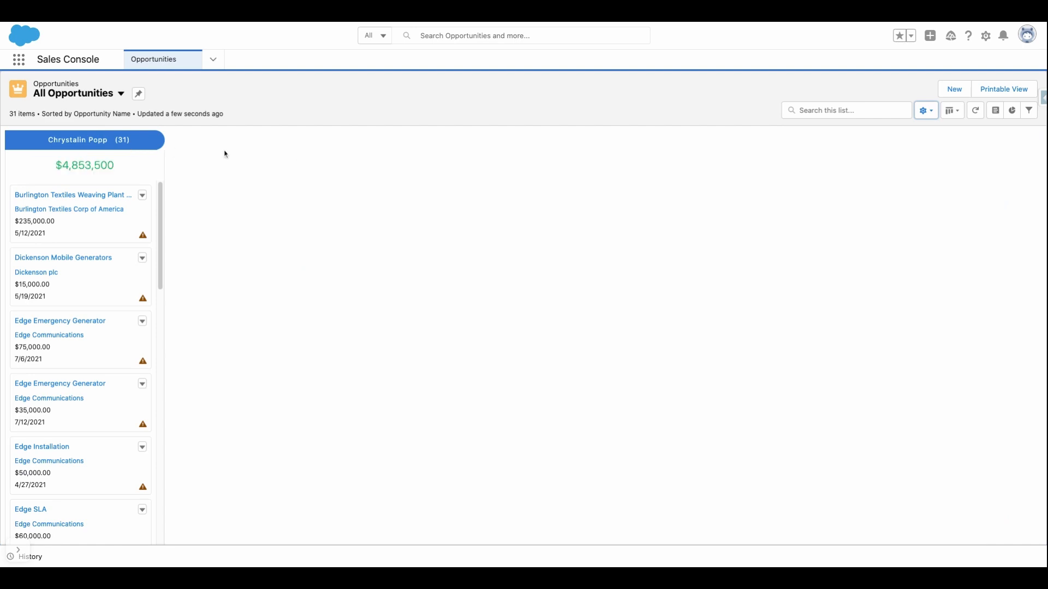
Step: Examine the record count and the expected revenue total of the opportunity owner's column
click(166, 145)
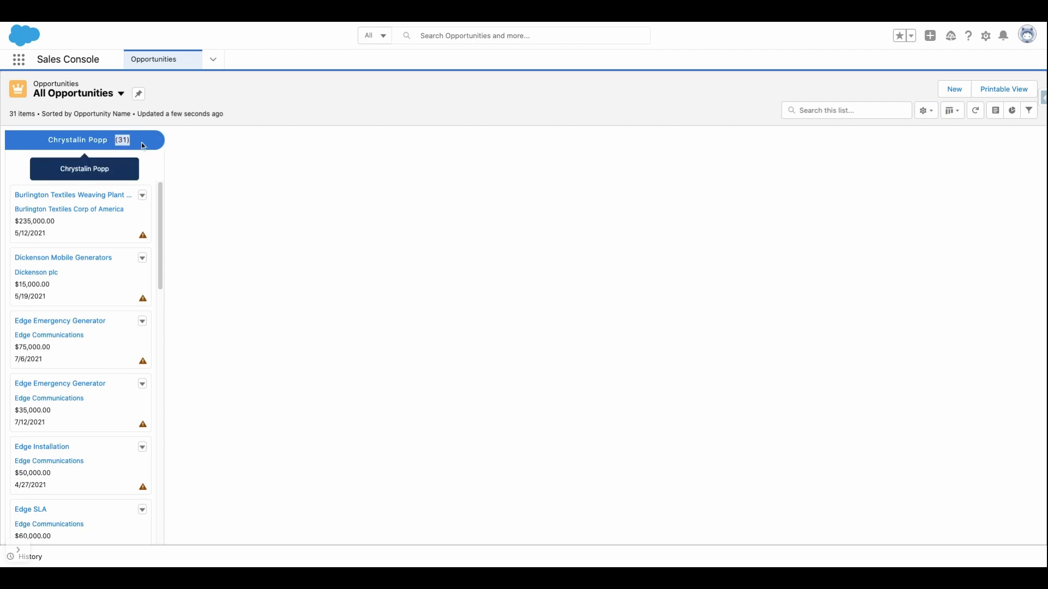
click(249, 149)
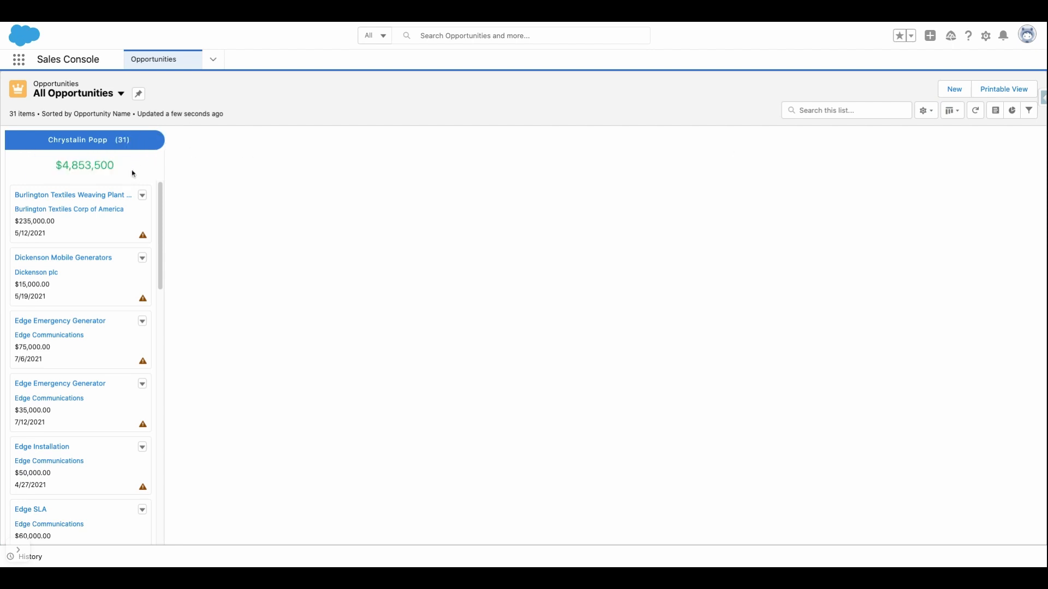
mouse_move(131, 170)
mouse_down()
mouse_move(40, 166)
mouse_move(125, 167)
mouse_up()
click(31, 166)
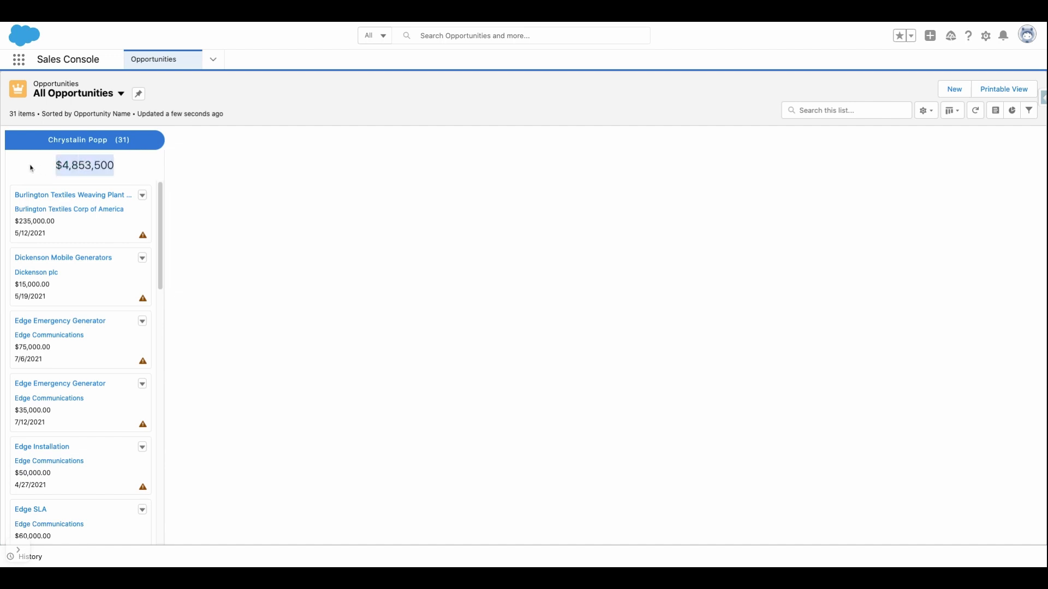
click(314, 175)
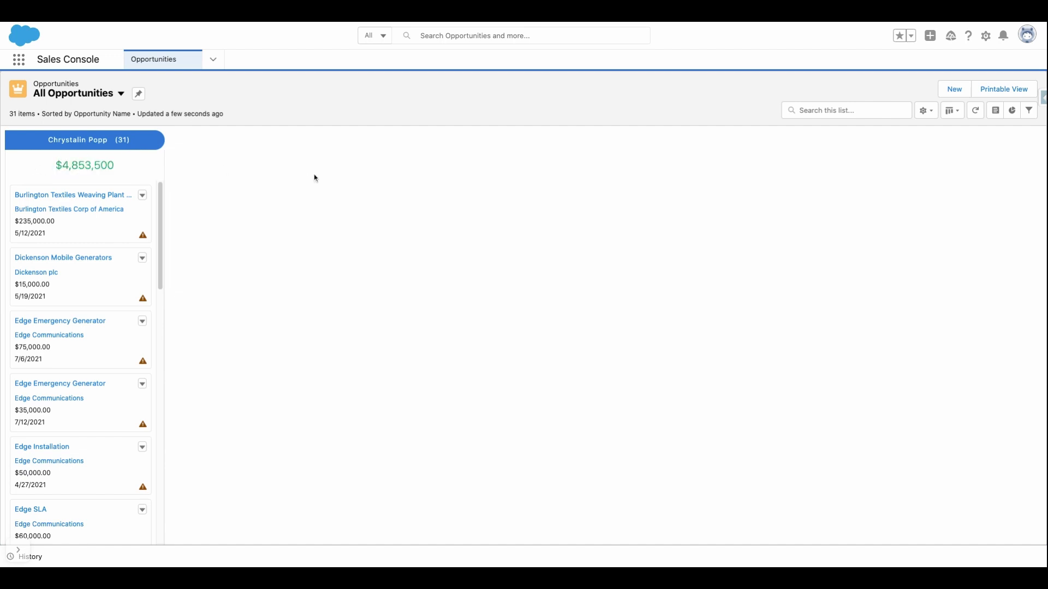
Step: Set the Kanban board's grouping back to Stage in the Kanban settings and save
click(927, 112)
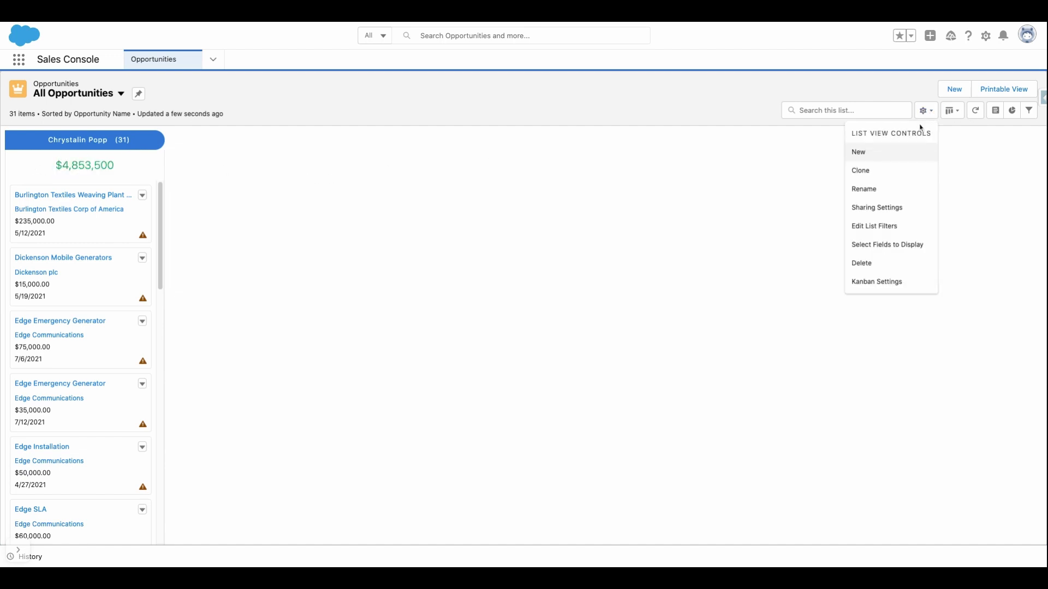
click(906, 282)
click(514, 328)
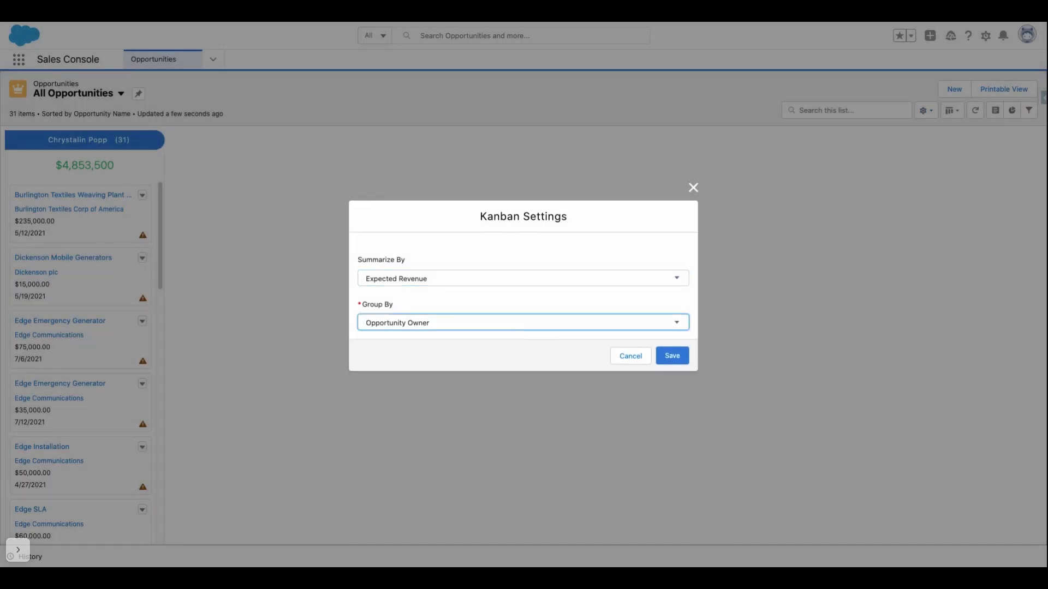
click(515, 336)
click(676, 359)
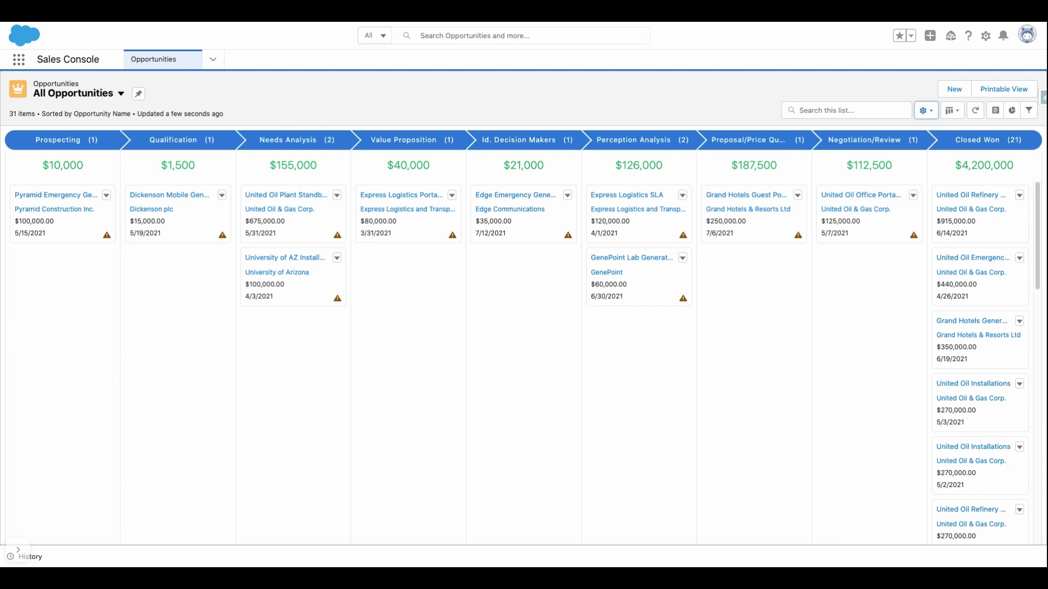
Step: Move the University of AZ Installations card to Value Proposition and the GenePoint Lab Generators card to Proposal/Price Quote
drag(264, 268, 378, 266)
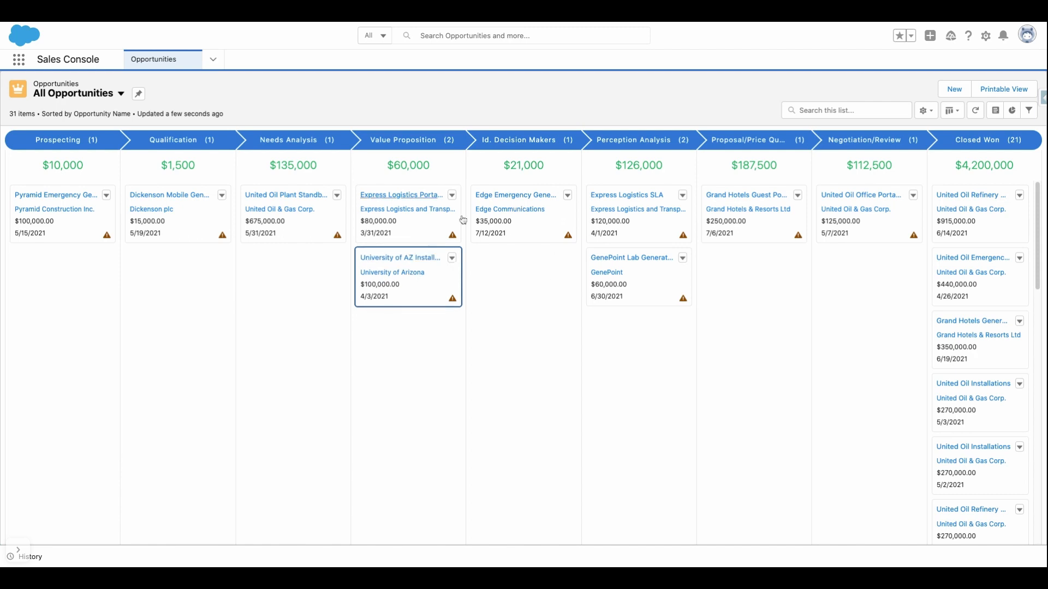
drag(653, 283, 756, 278)
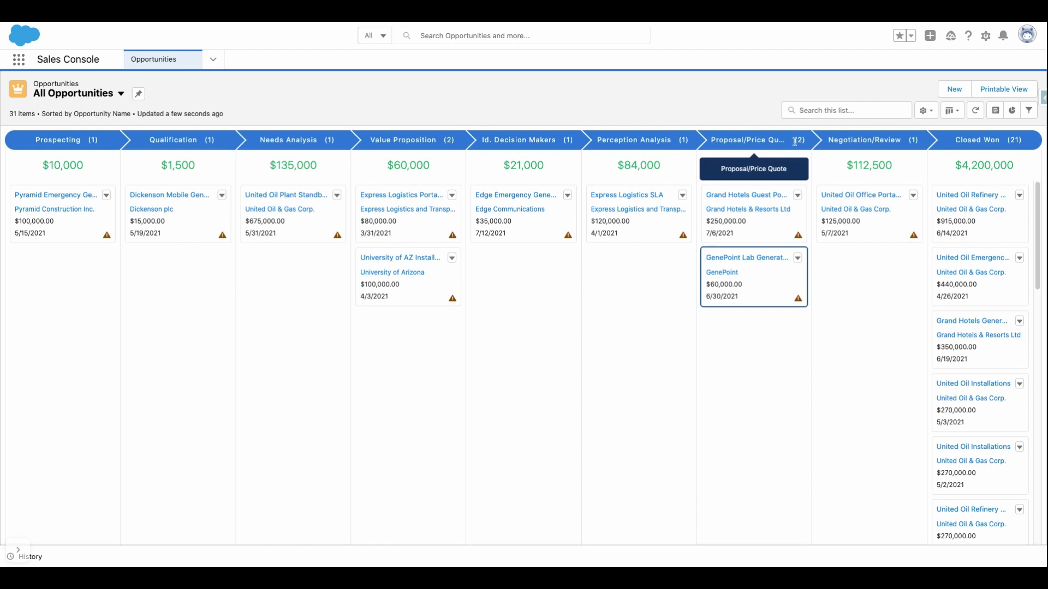
Step: Examine the summarized amount above the Proposal/Price Quote column
triple_click(726, 172)
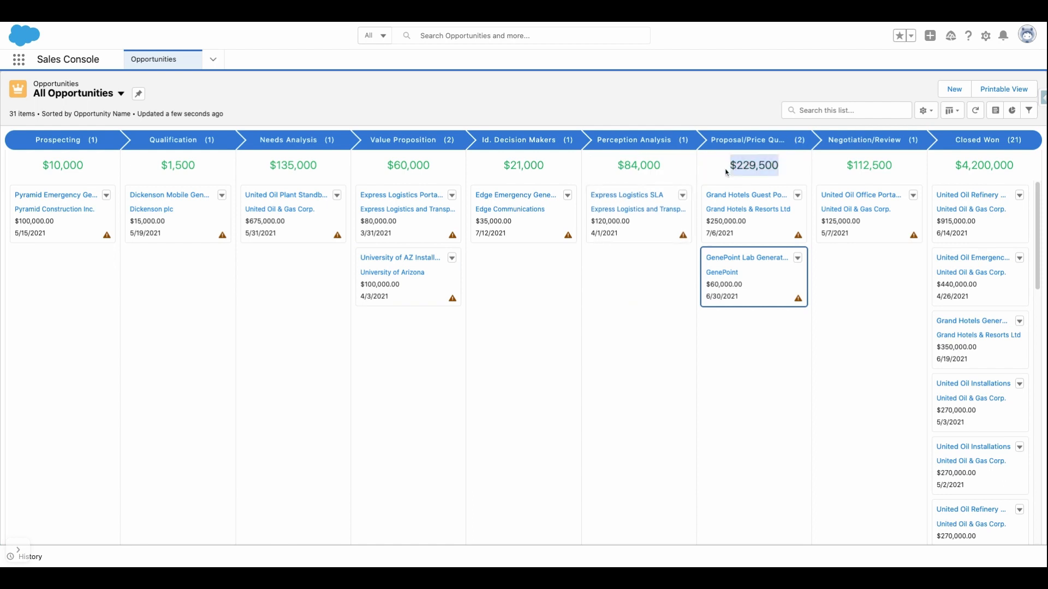
click(790, 436)
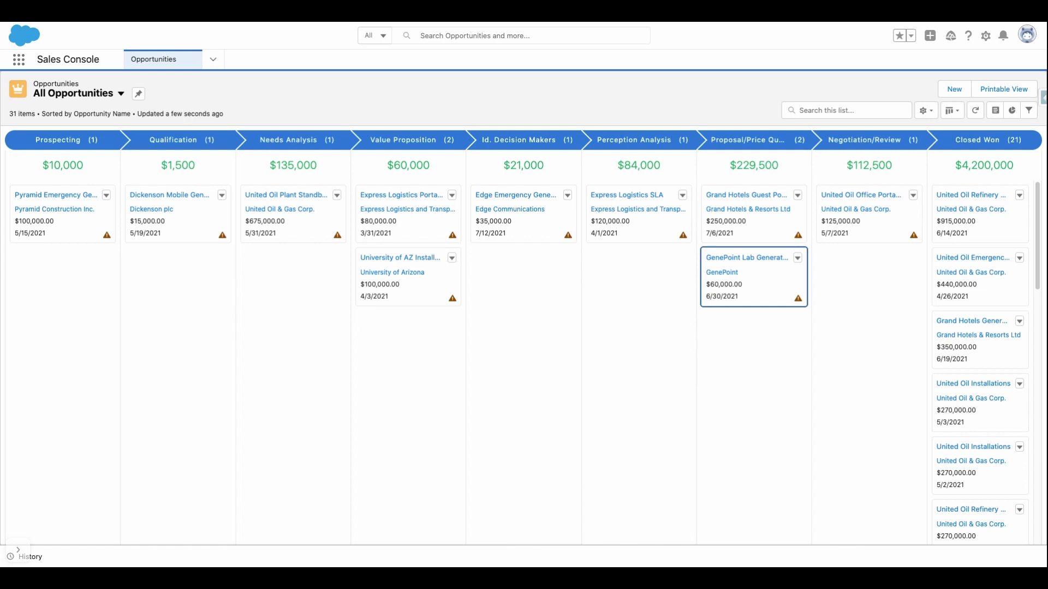
Step: Inspect the activity alert on the United Oil Plant Standby Generators card and view its New Task form without saving a task
mouse_move(338, 236)
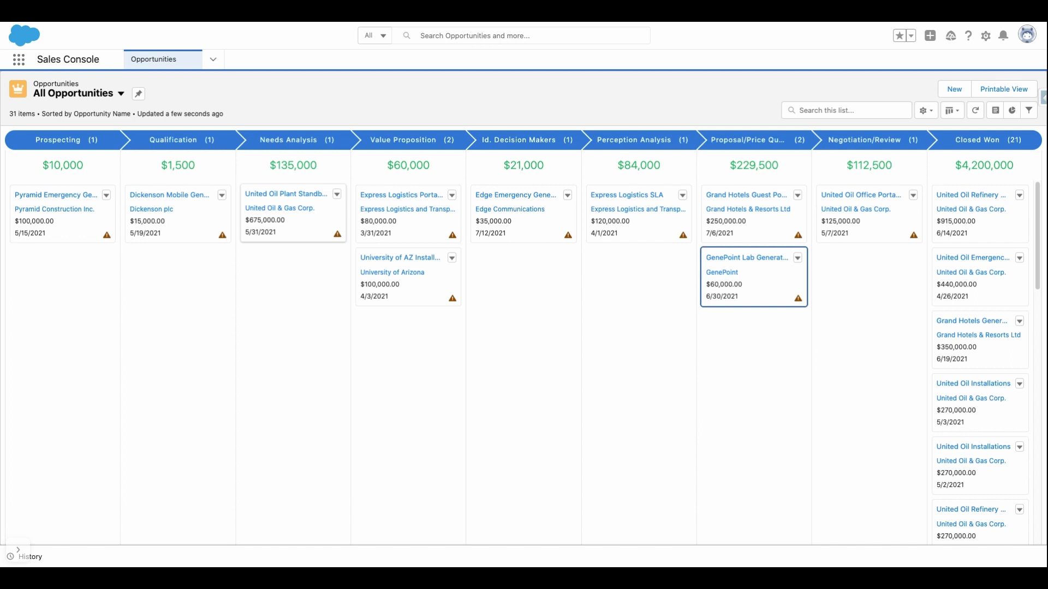
click(398, 246)
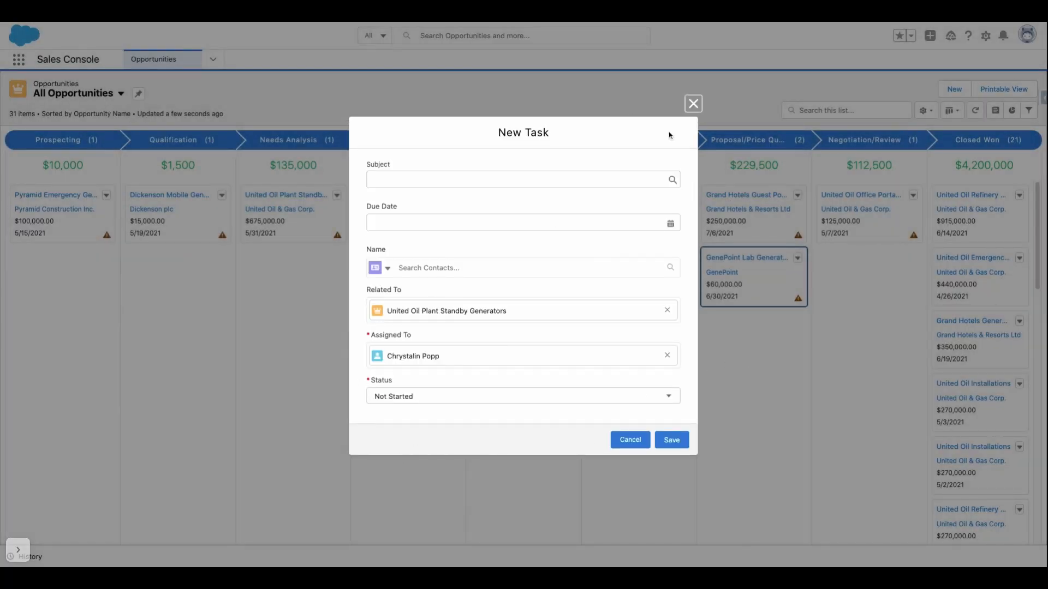
click(692, 103)
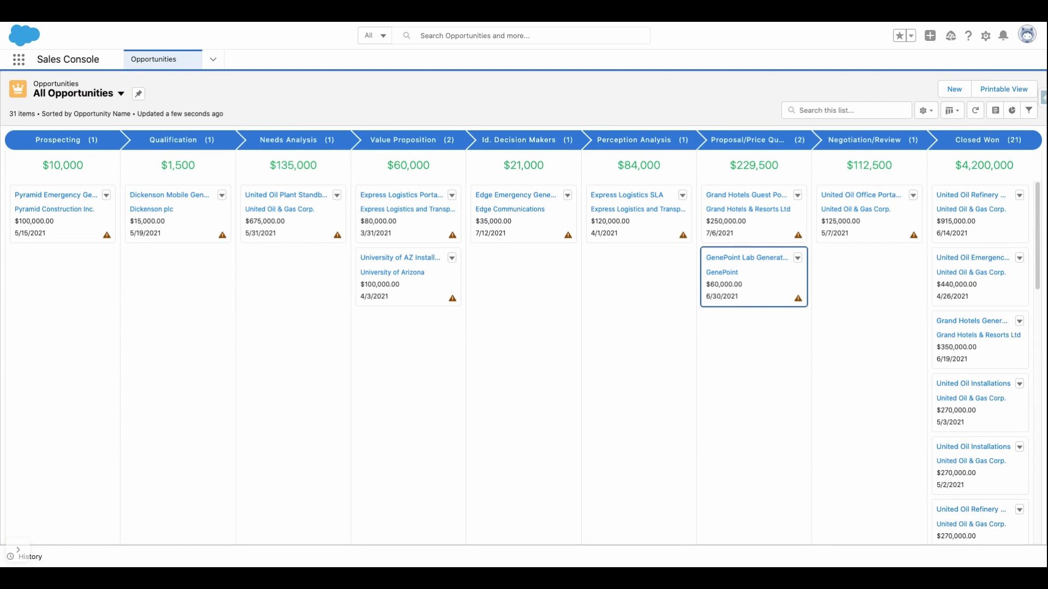
mouse_move(338, 236)
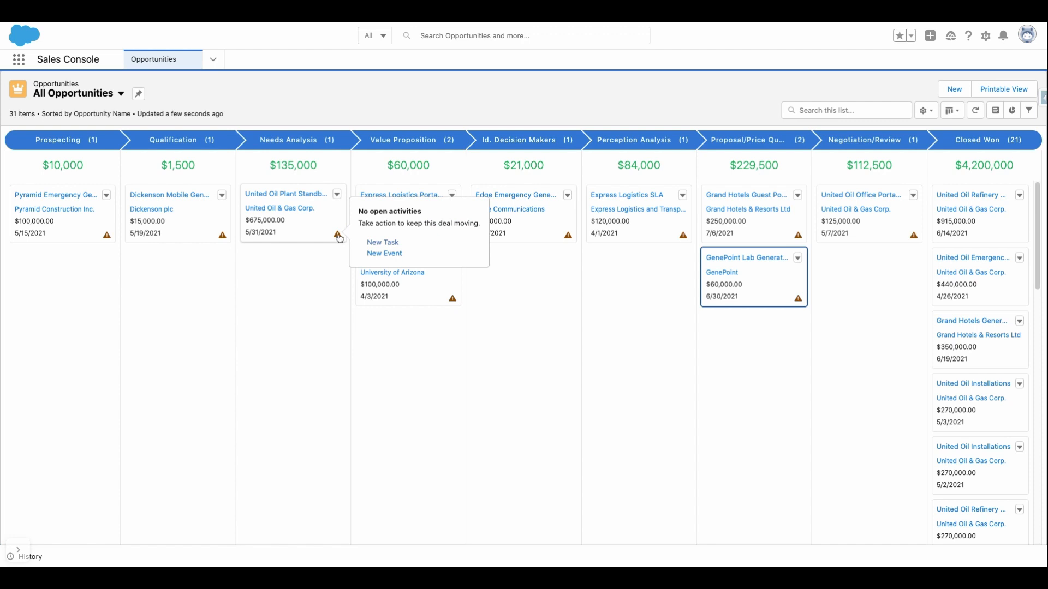
click(339, 236)
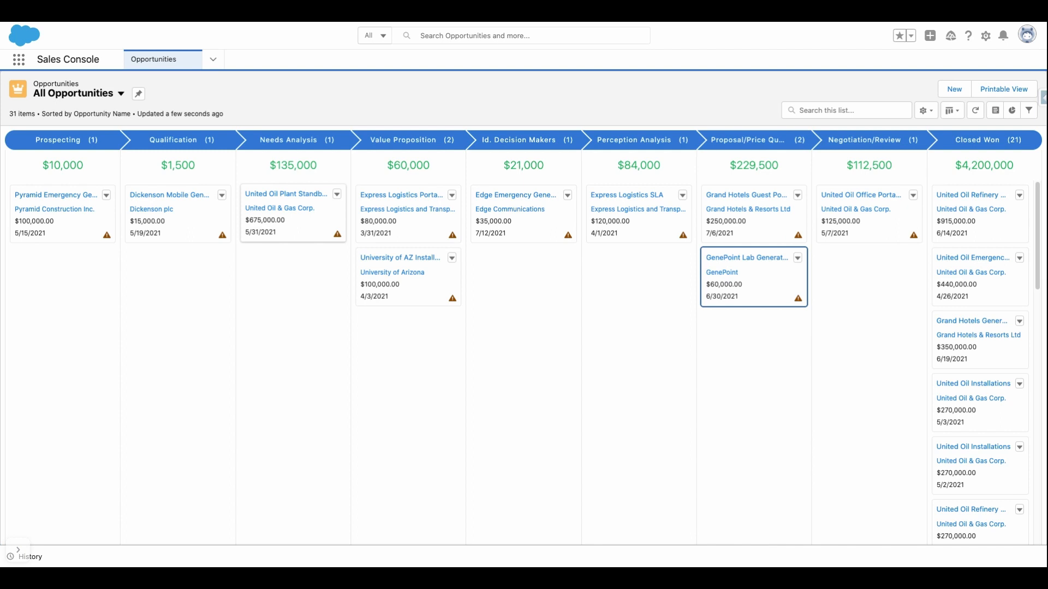
click(338, 236)
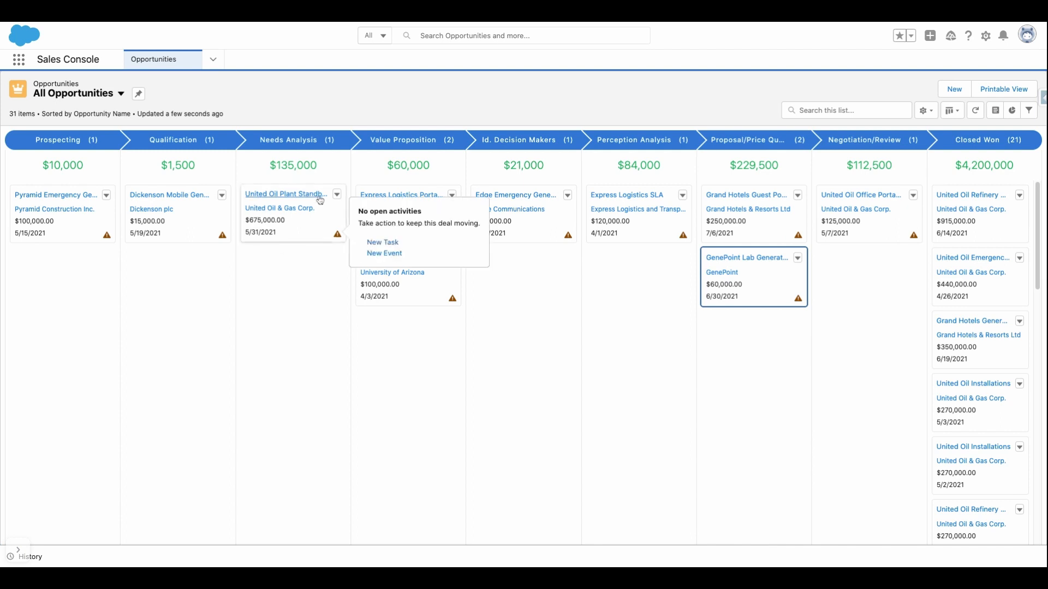
mouse_move(337, 234)
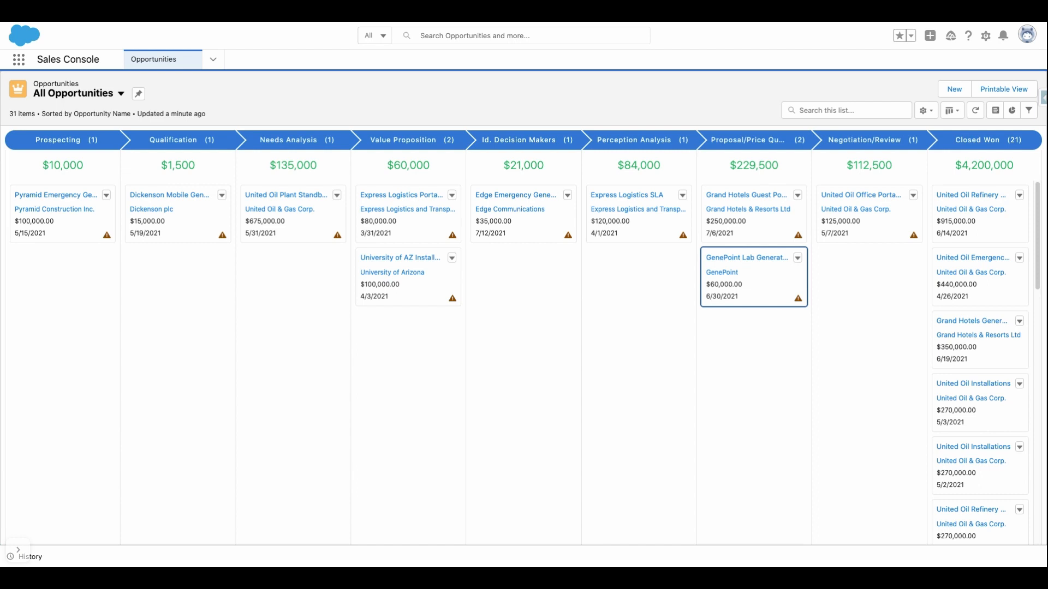
Step: Move the $350,000 Grand Hotels Generator Installations card from Closed Won back to the Negotiation/Review stage
drag(975, 327, 867, 276)
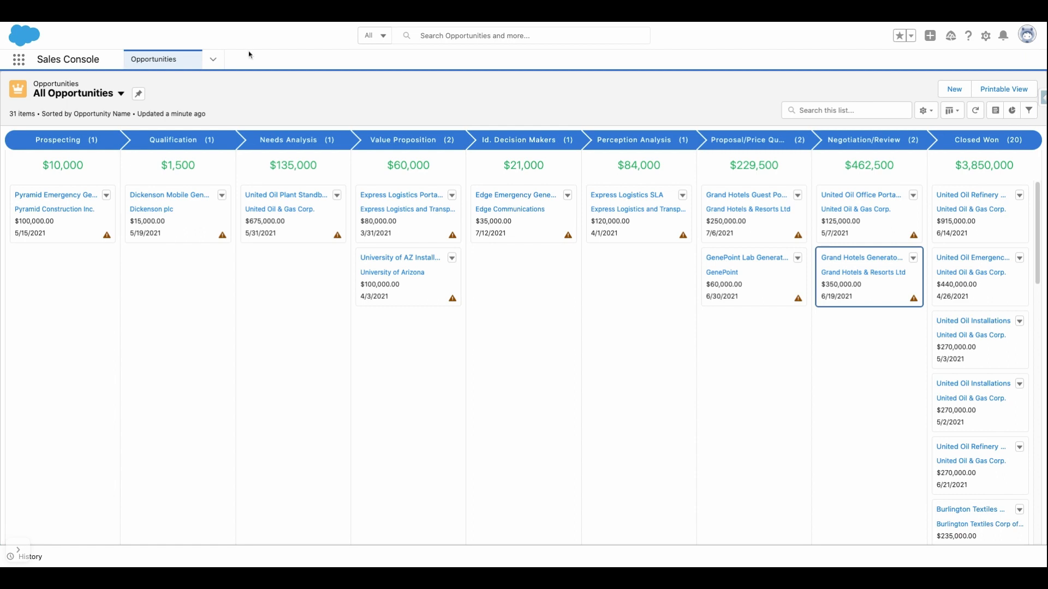
Step: Switch to the Leads object, open the All Open Leads list view and display it as a Kanban board
click(213, 60)
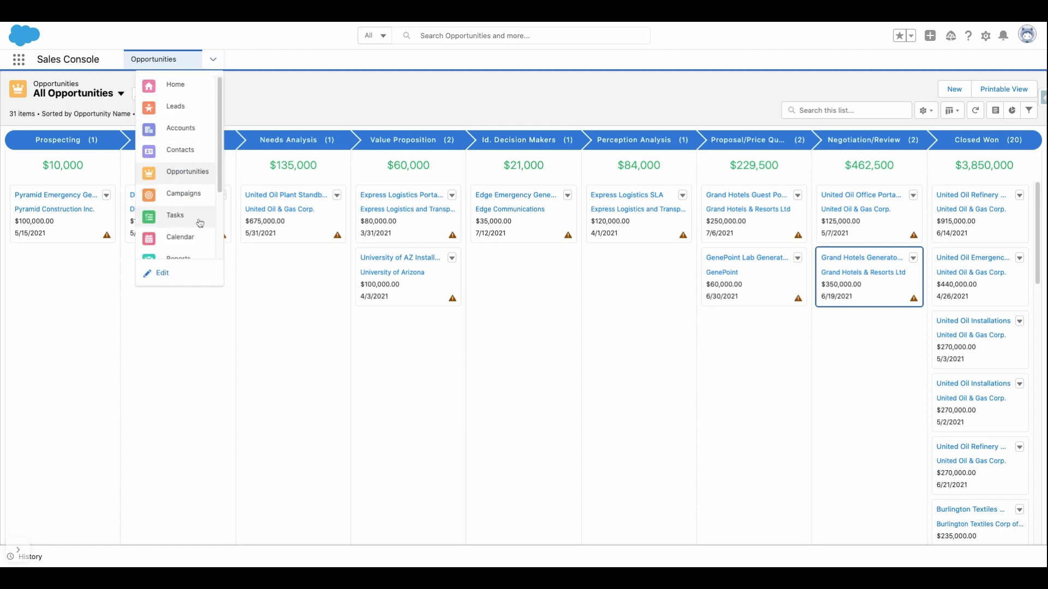
click(199, 106)
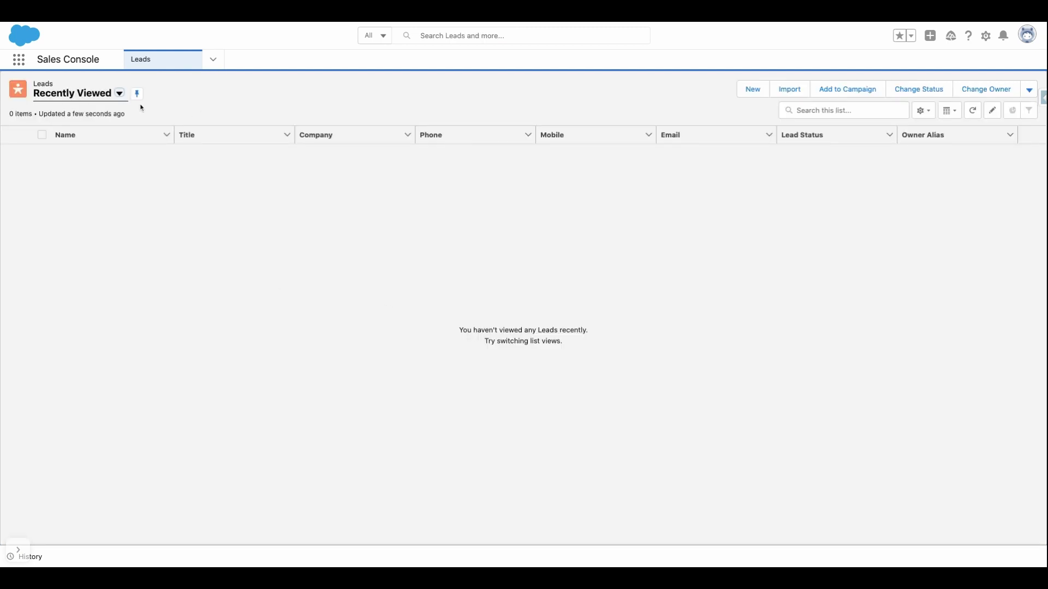
click(119, 93)
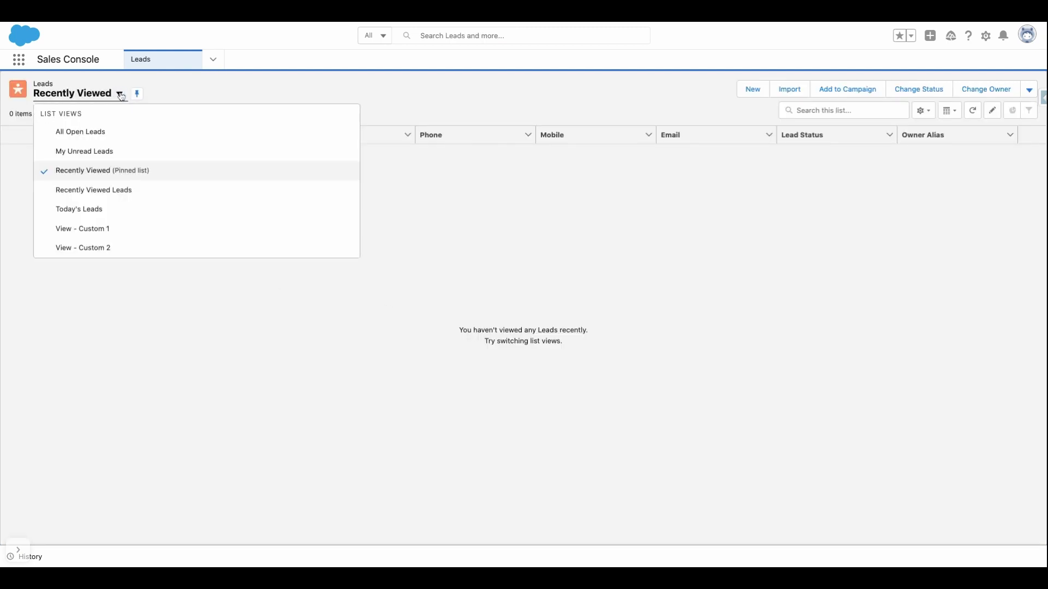
click(122, 131)
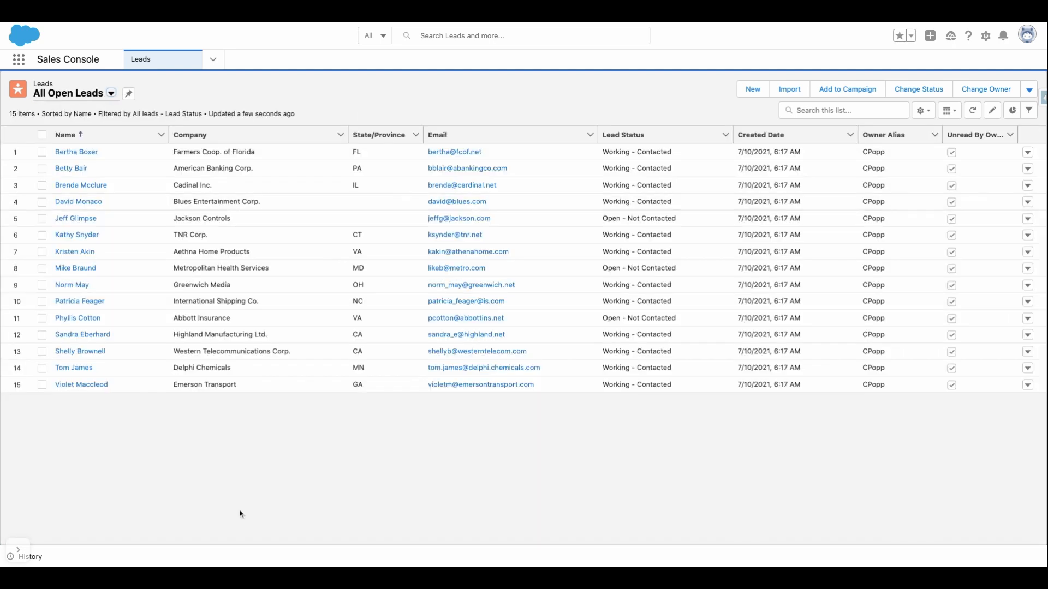
click(956, 114)
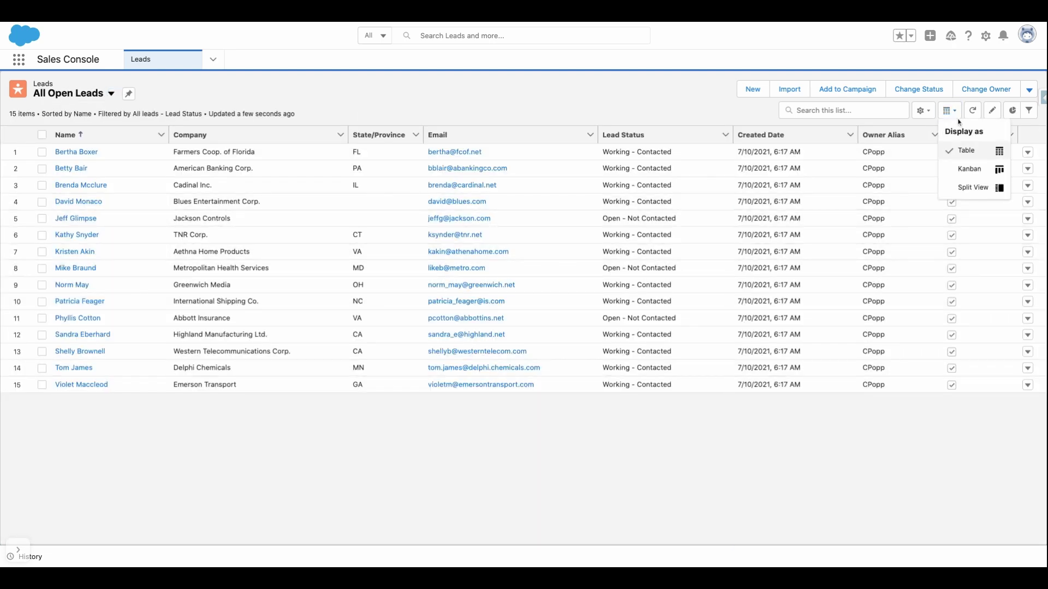
click(968, 170)
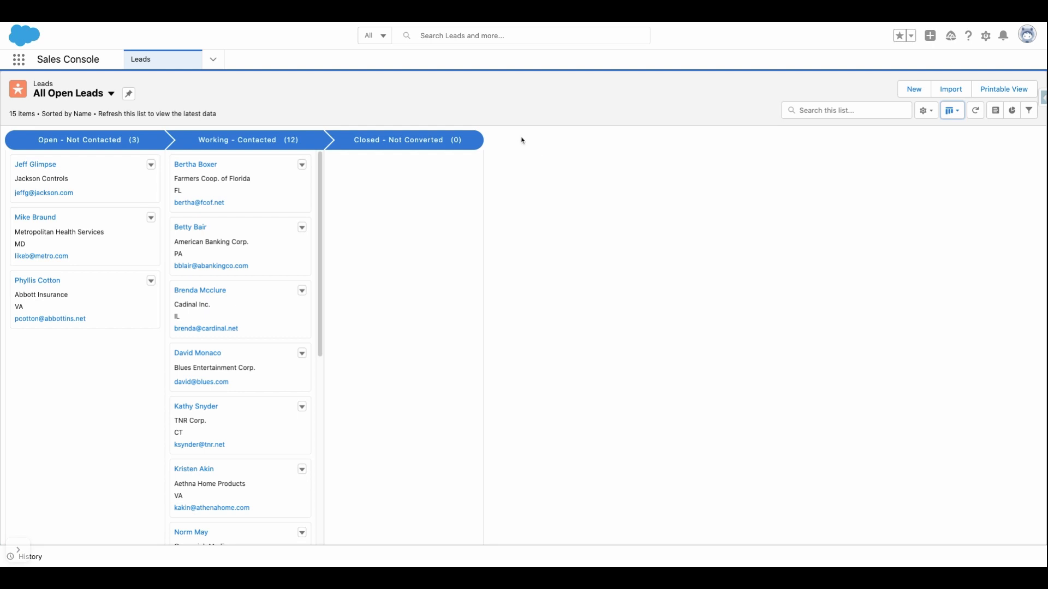
Step: Return to the Opportunities object and open the All Opportunities list view
click(213, 61)
click(186, 171)
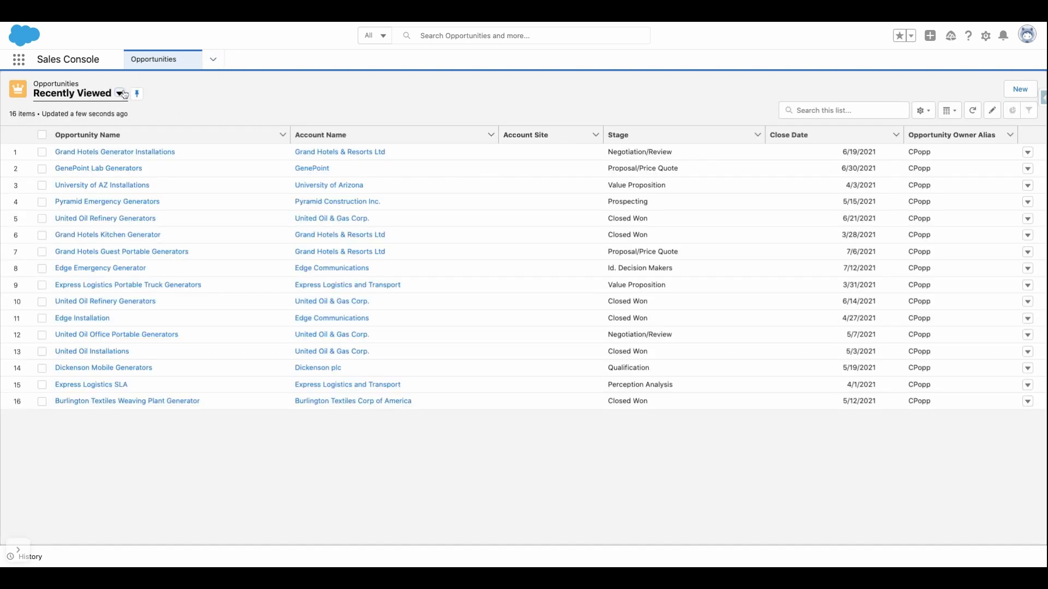
click(120, 94)
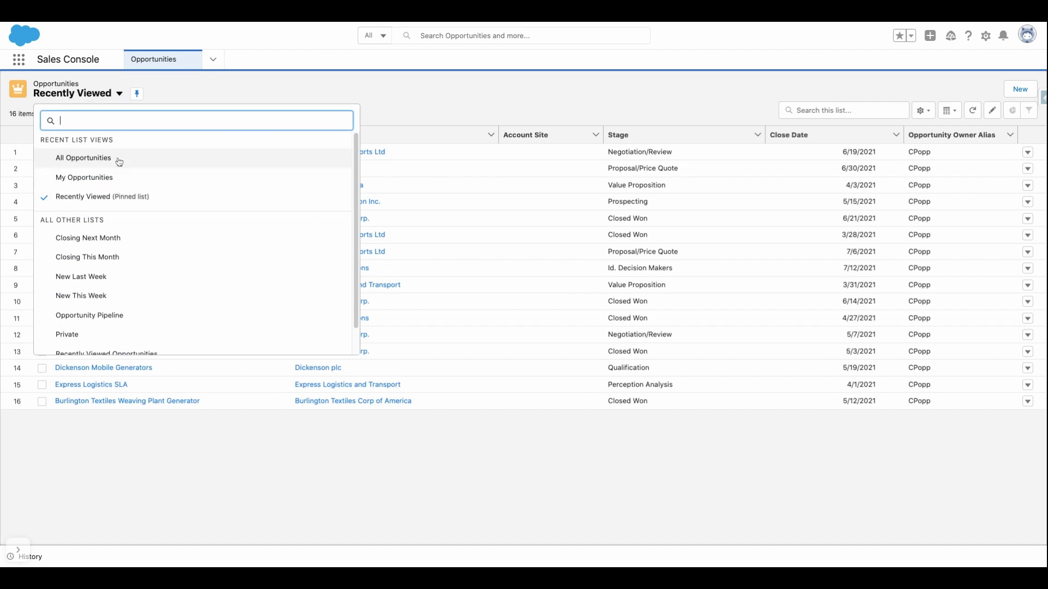
click(83, 158)
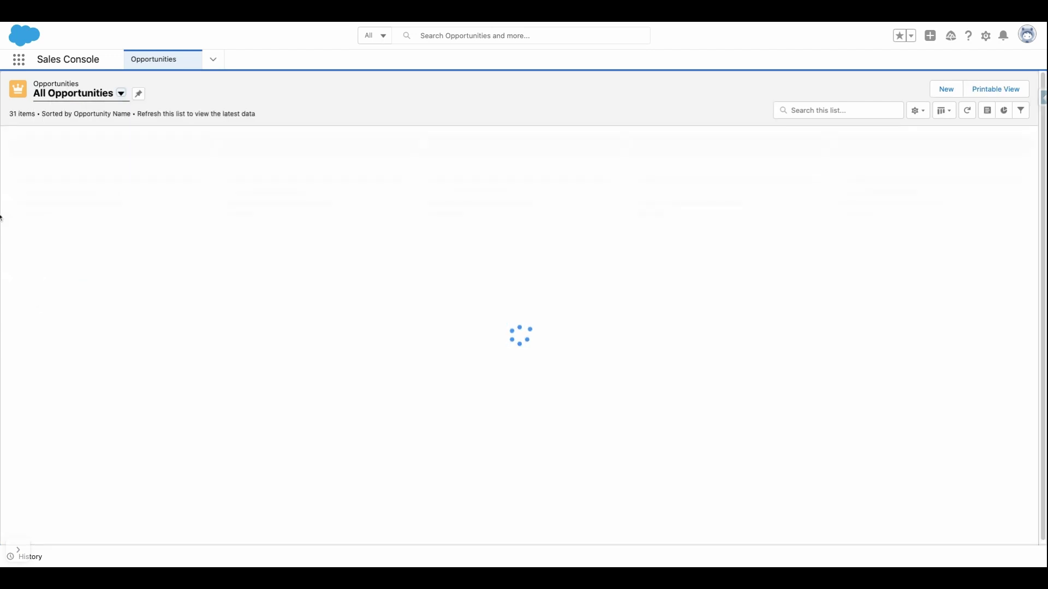